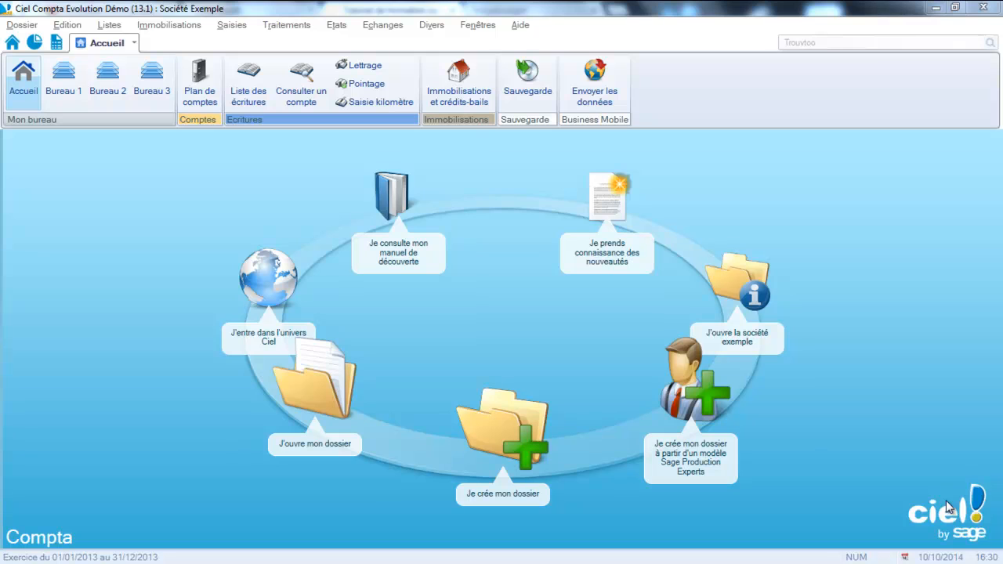
- Check the fiscal year dates and entry period in the company's accounting settings
left_click(21, 25)
mouse_move(50, 118)
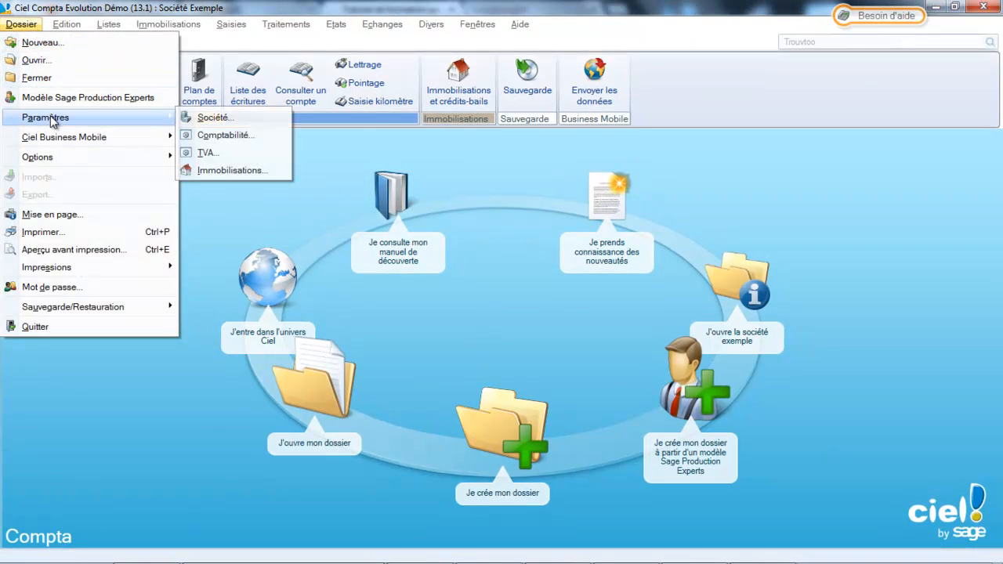
left_click(193, 136)
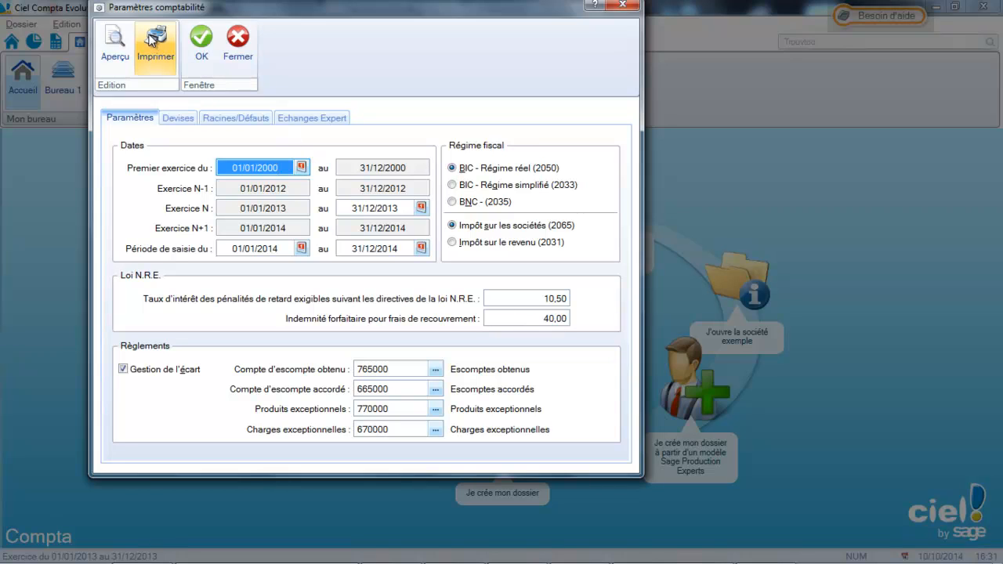
left_click(202, 54)
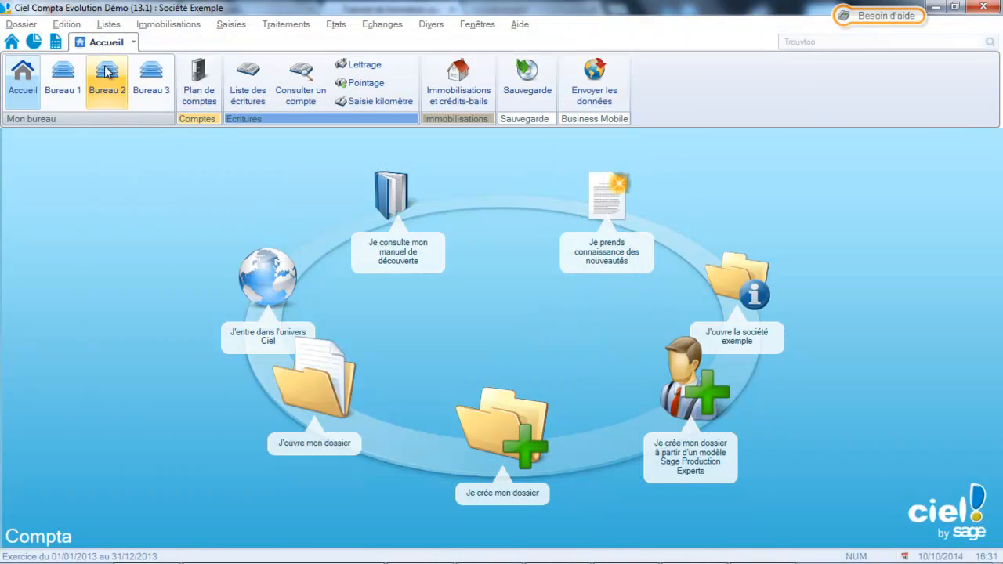
- Open the last customer account of the 411 - Clients group in the chart of accounts and display its client details
left_click(107, 23)
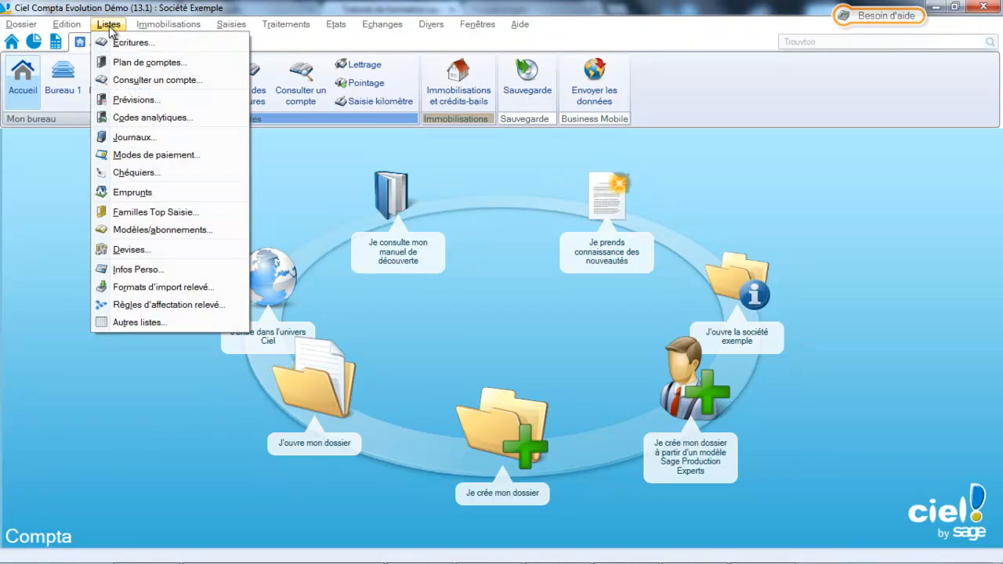
left_click(126, 62)
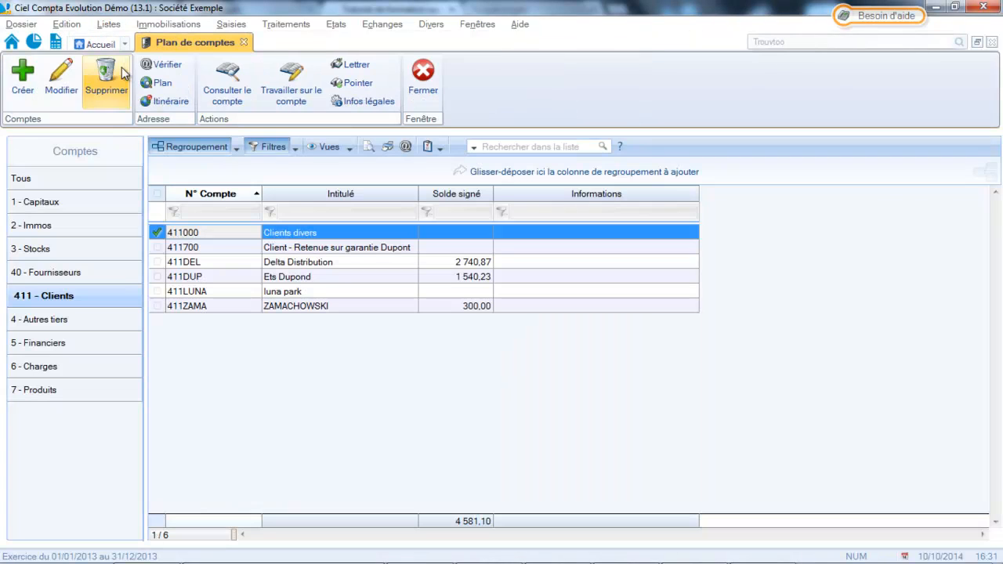
double_click(288, 308)
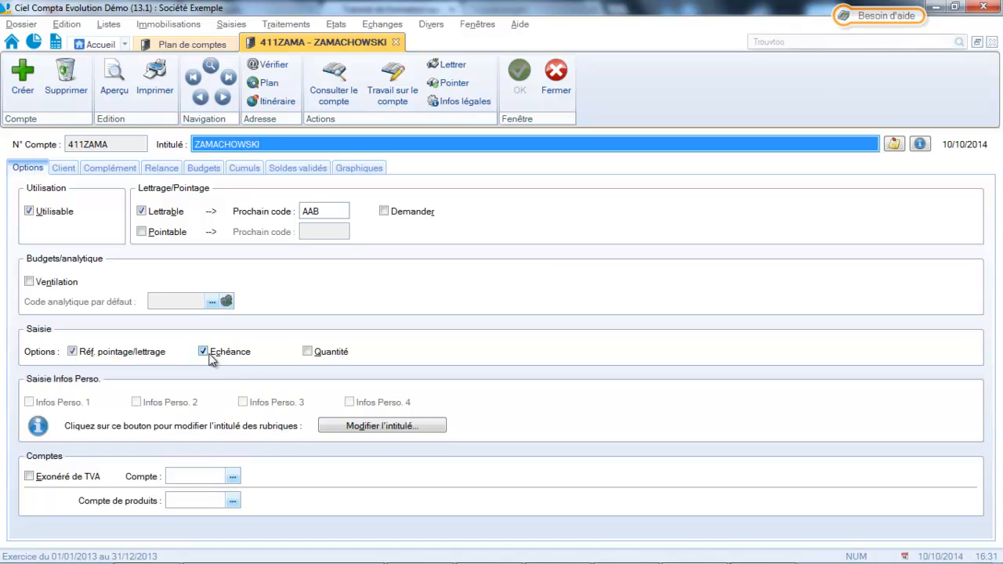
left_click(64, 168)
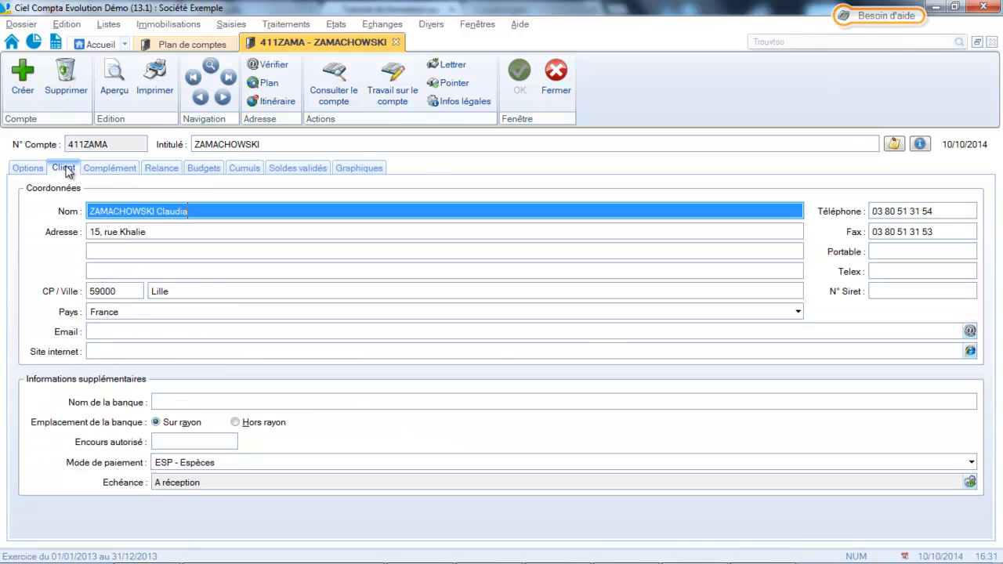
- Try the 30 jours fin de mois and Fin de mois due-date terms for the customer, and confirm A réception
left_click(181, 482)
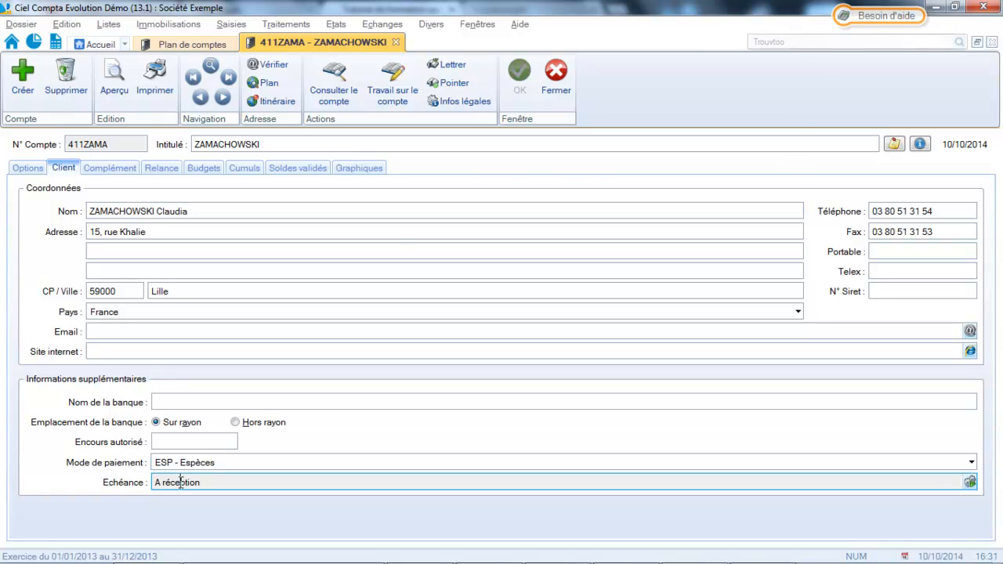
left_click(971, 482)
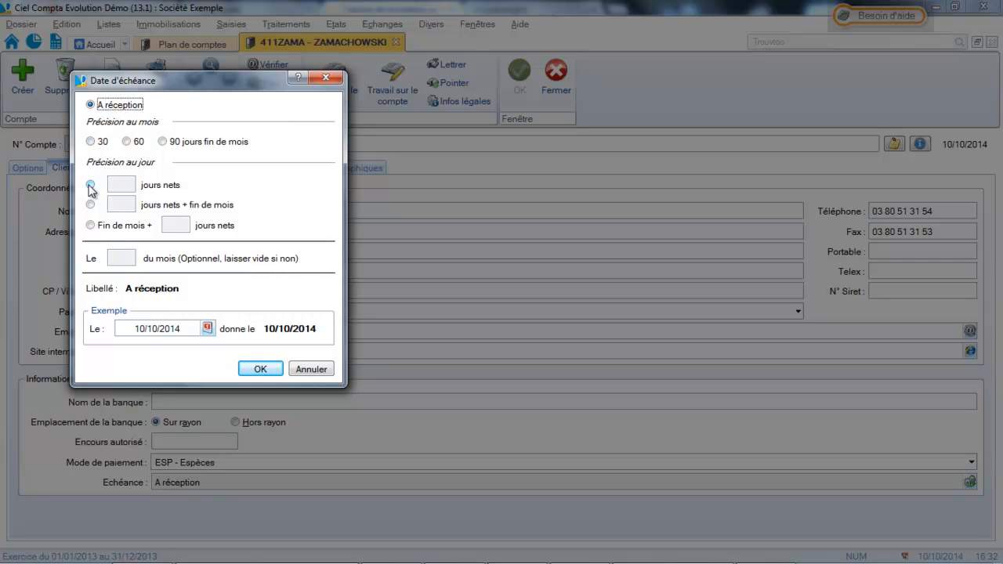
left_click(93, 142)
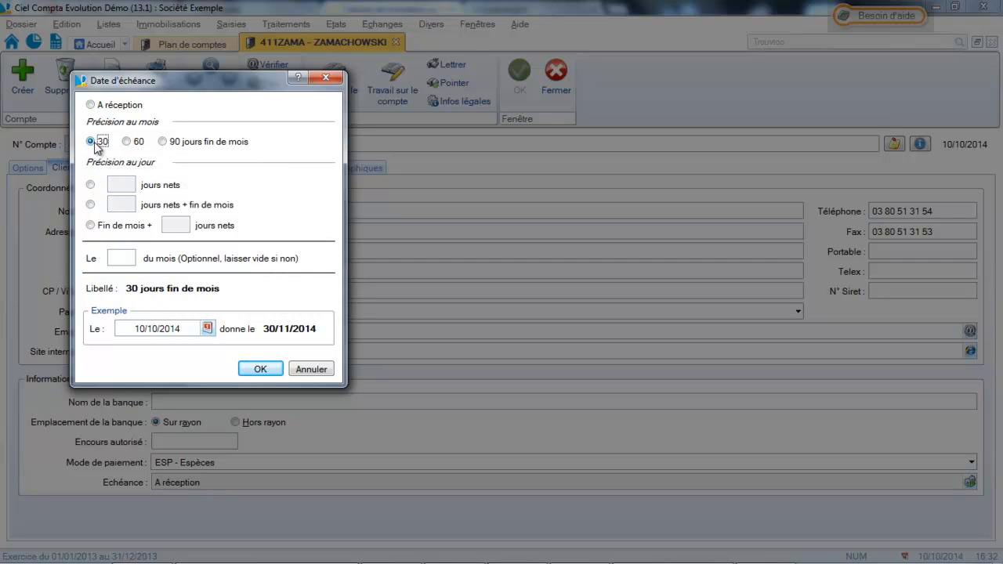
left_click(92, 226)
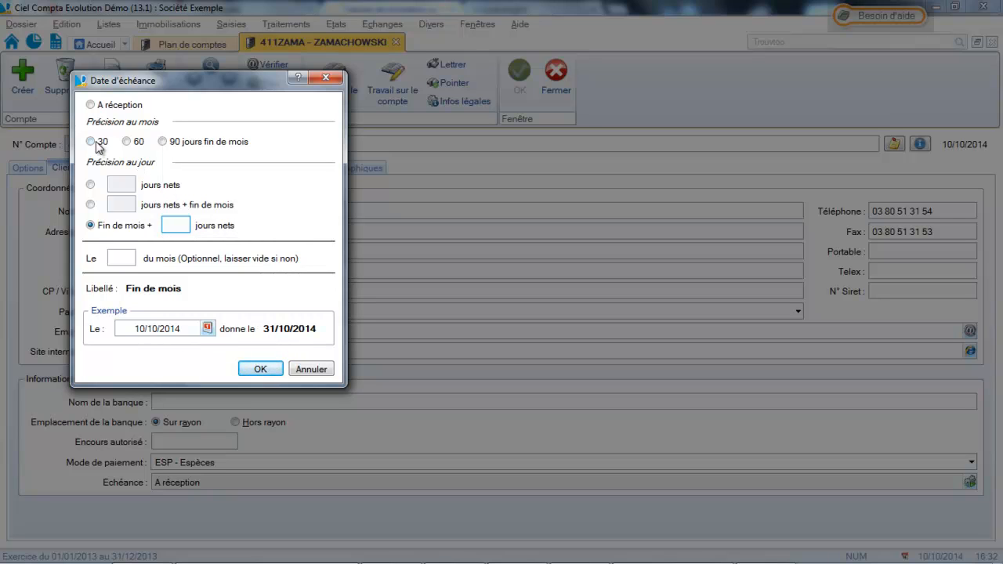
left_click(91, 105)
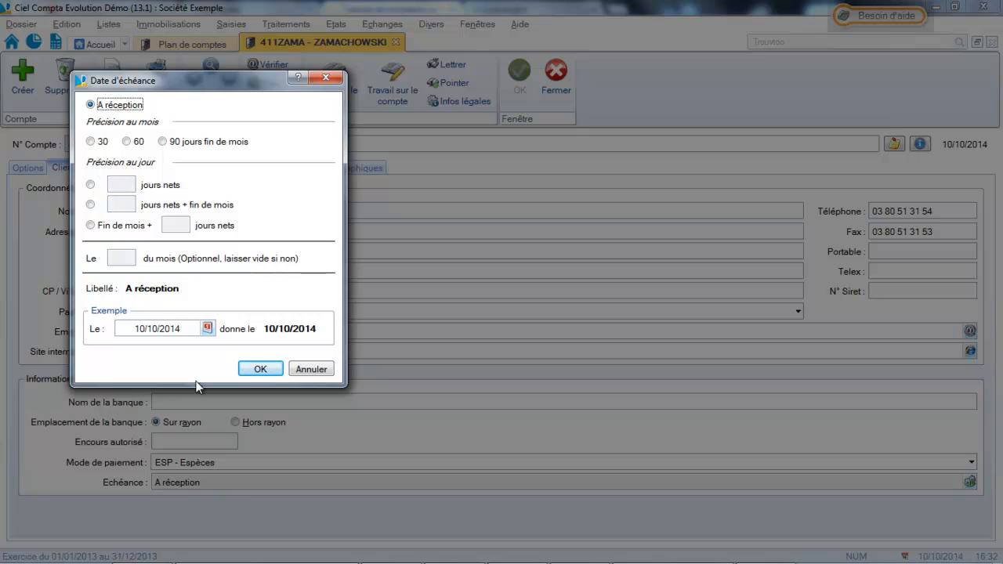
left_click(249, 369)
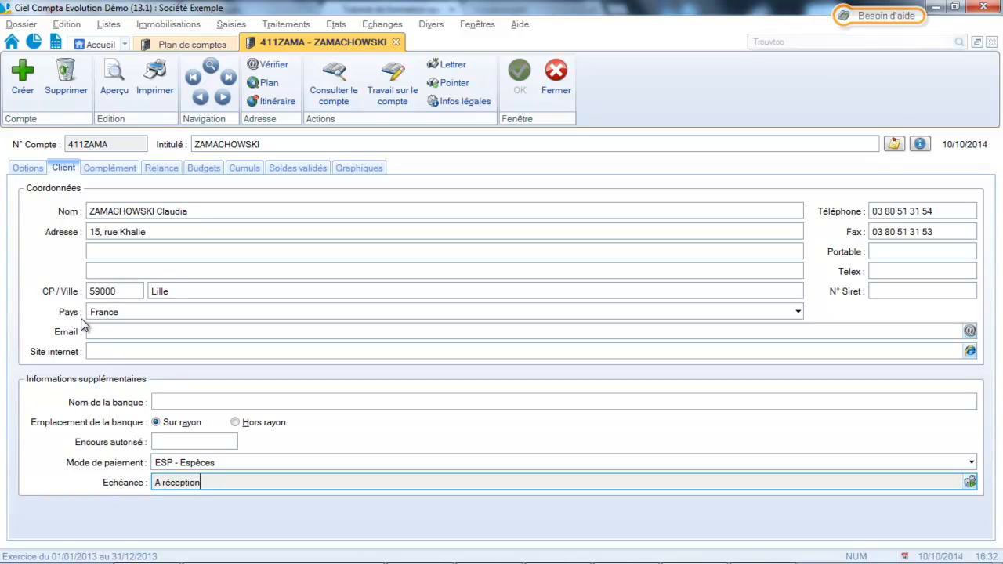
- Review the customer account's entry options and reminder settings, and close the record
left_click(27, 169)
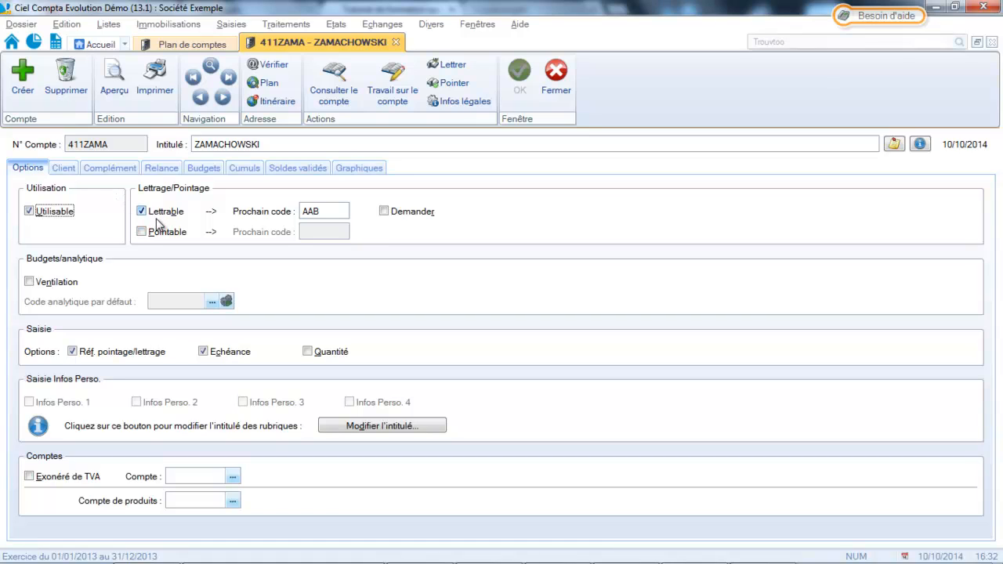
left_click(157, 167)
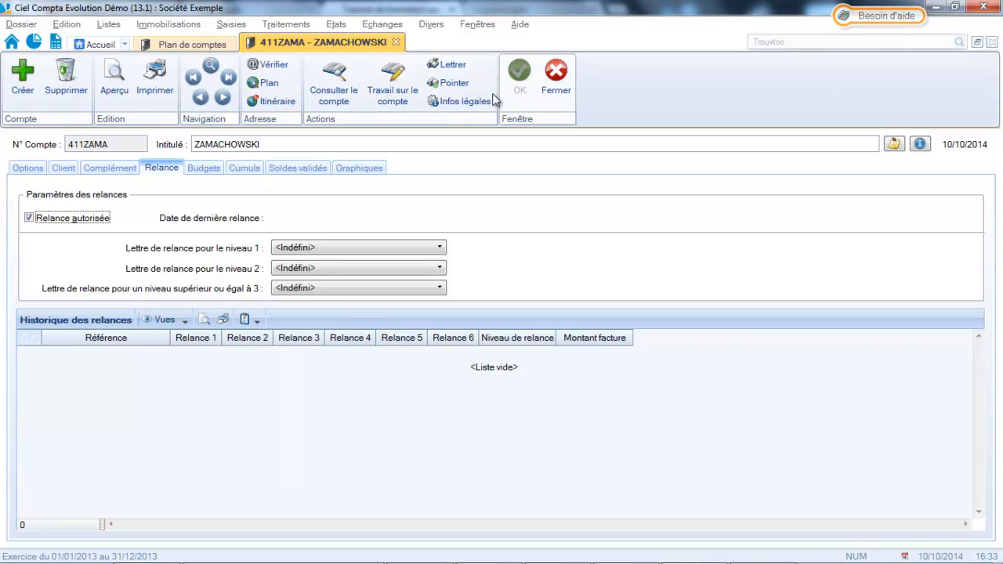
left_click(552, 84)
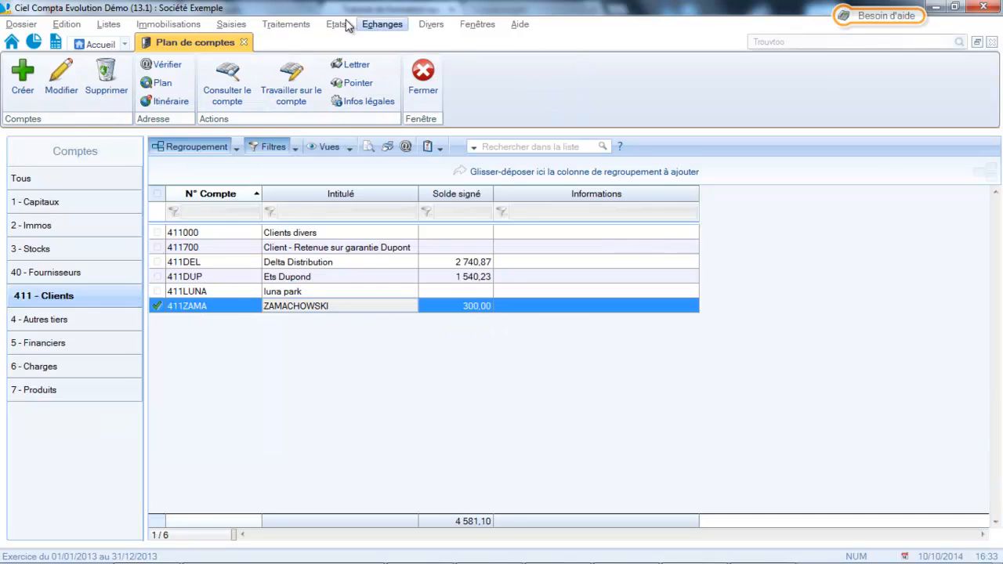
- Examine the entry options and payment due terms of the Orange supplier account in the 40 - Fournisseurs group, and close the record
left_click(109, 25)
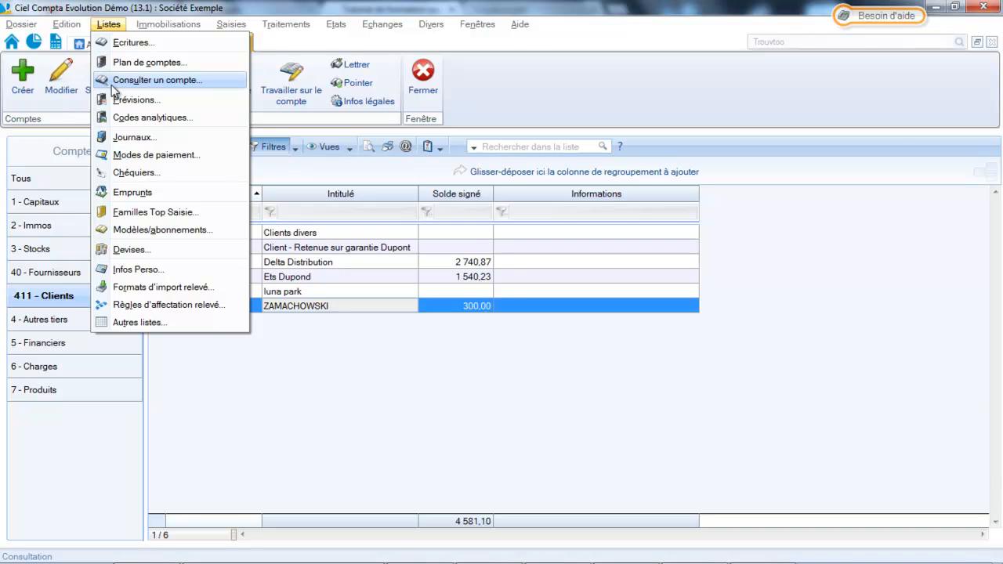
left_click(152, 66)
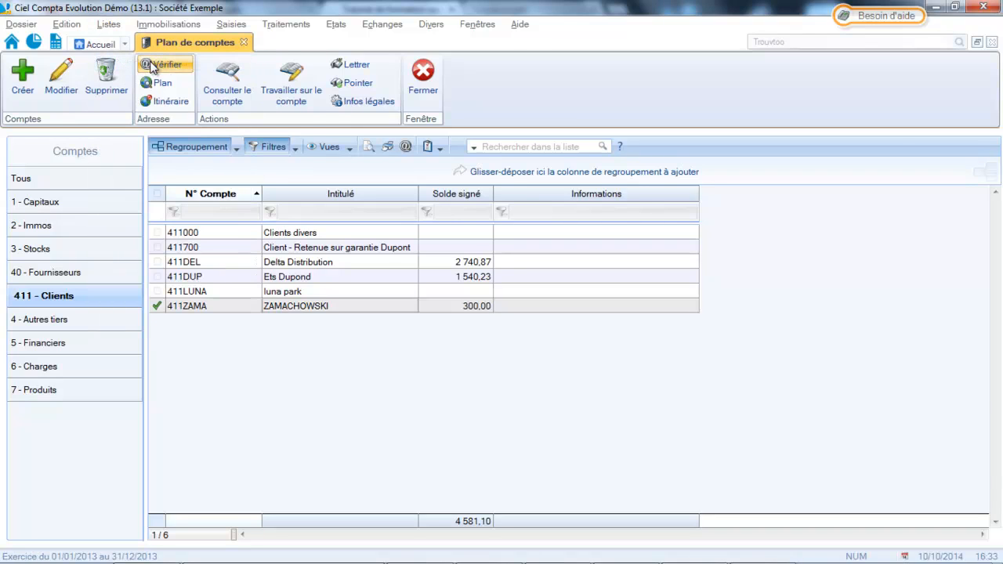
left_click(61, 276)
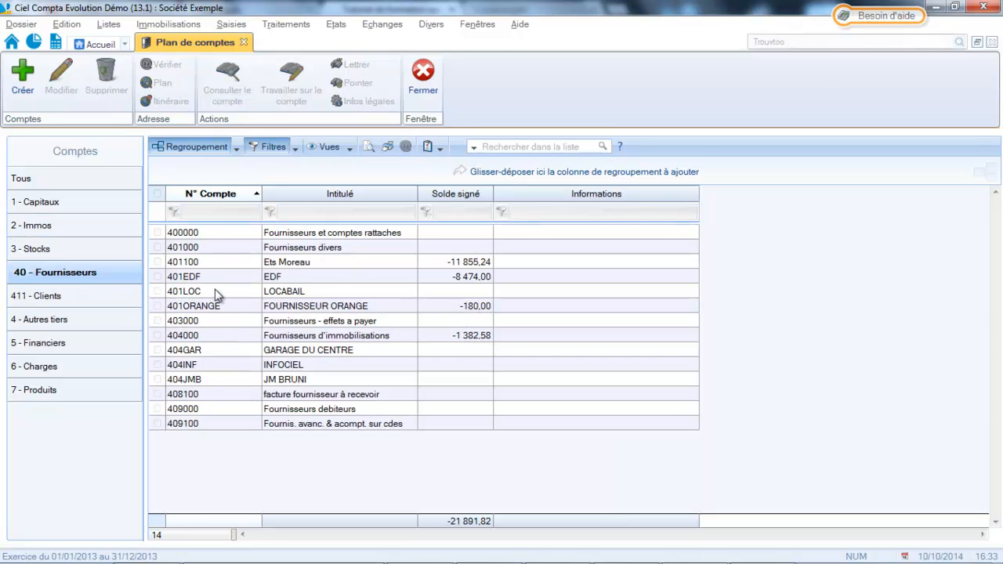
double_click(212, 305)
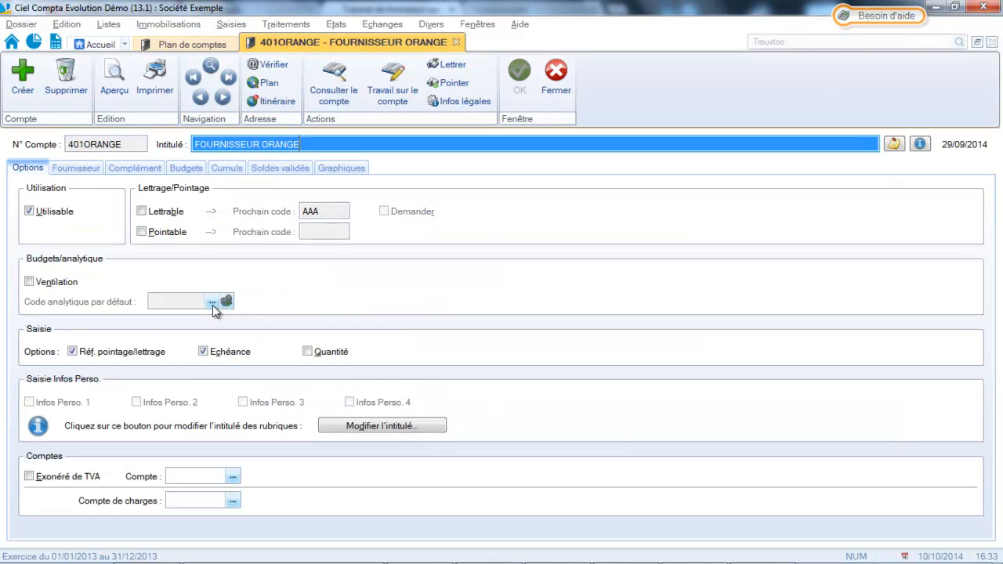
left_click(76, 168)
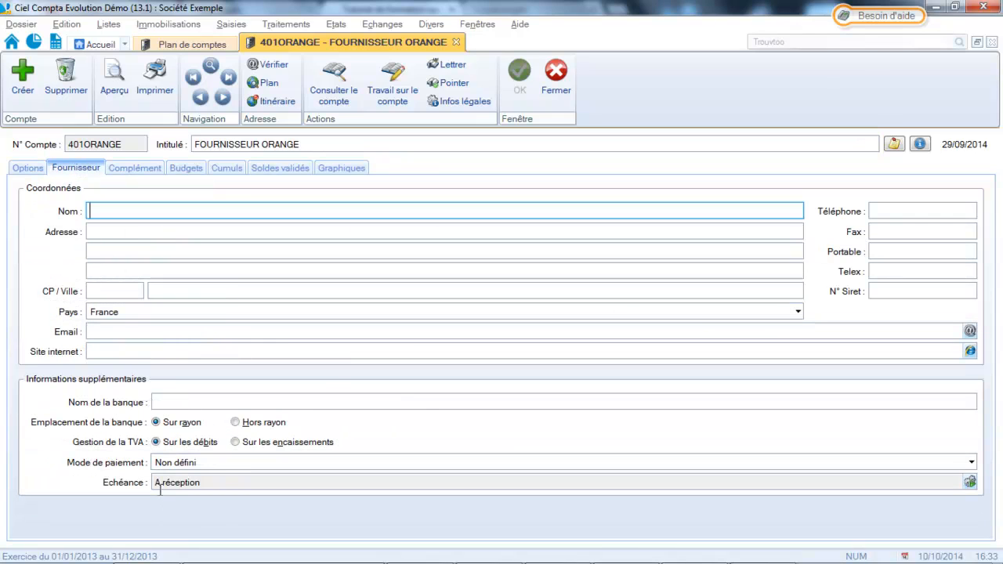
left_click(557, 85)
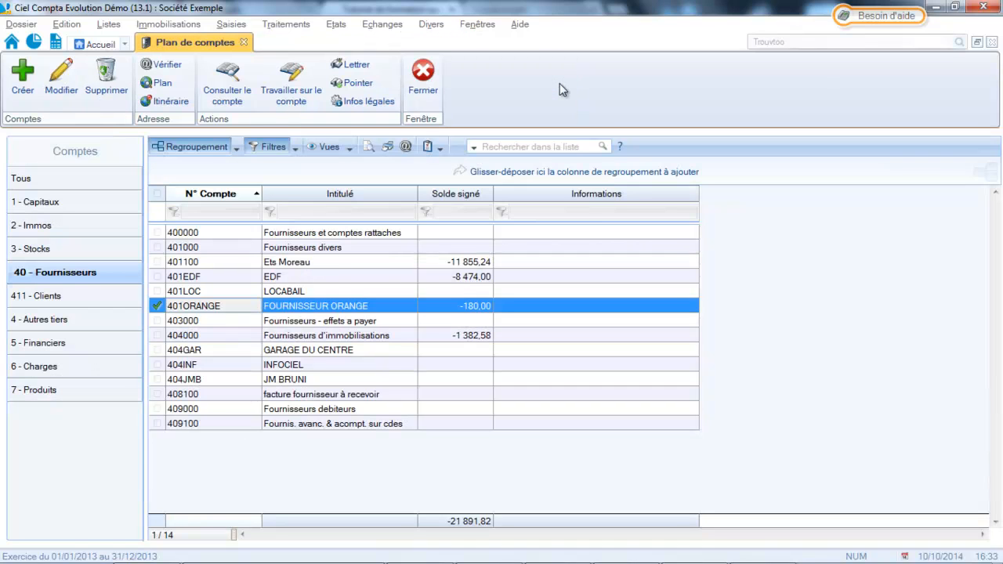
- Generate an Echéancier preview that includes Fournisseurs and Autres tiers along with Clients
left_click(338, 25)
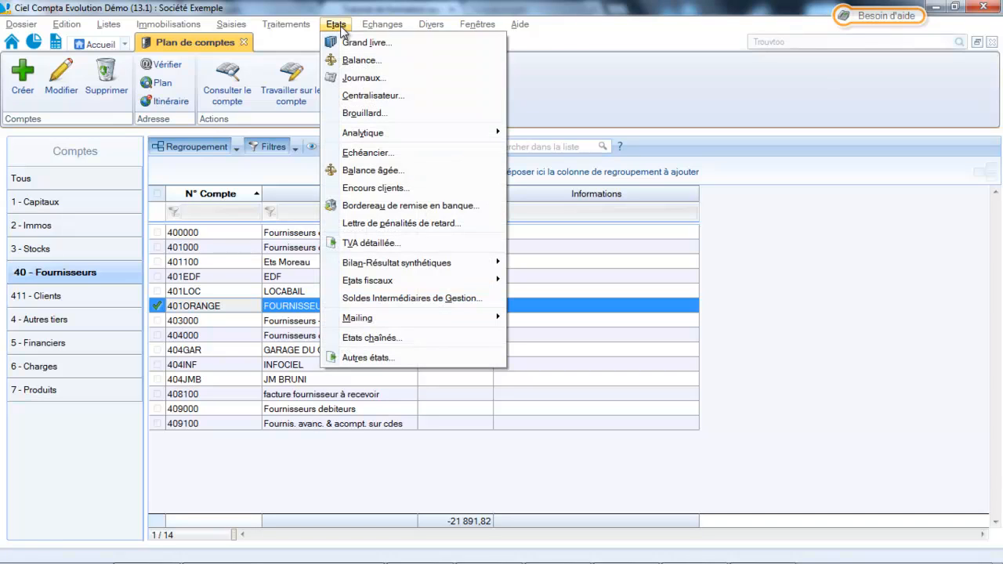
left_click(357, 153)
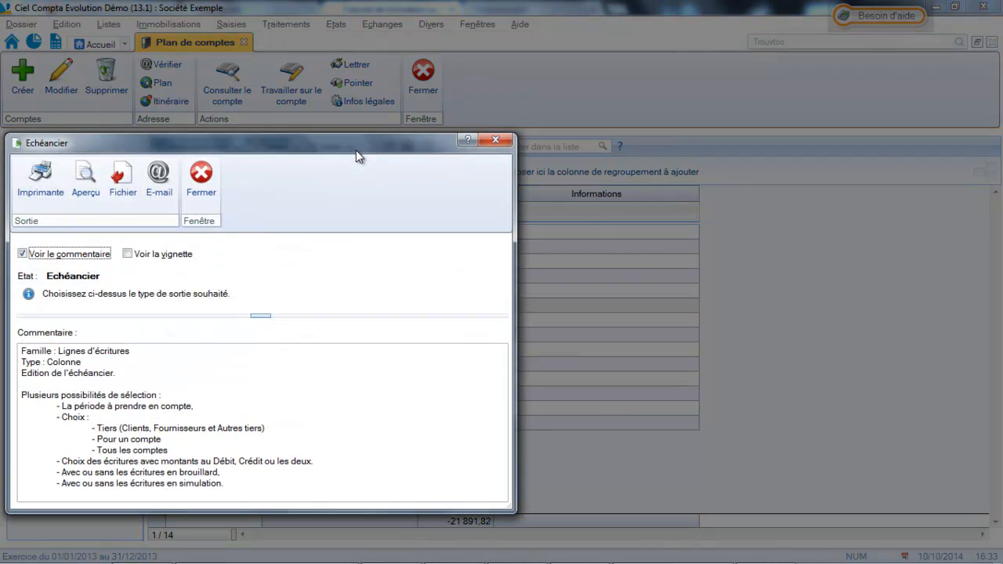
left_click(91, 183)
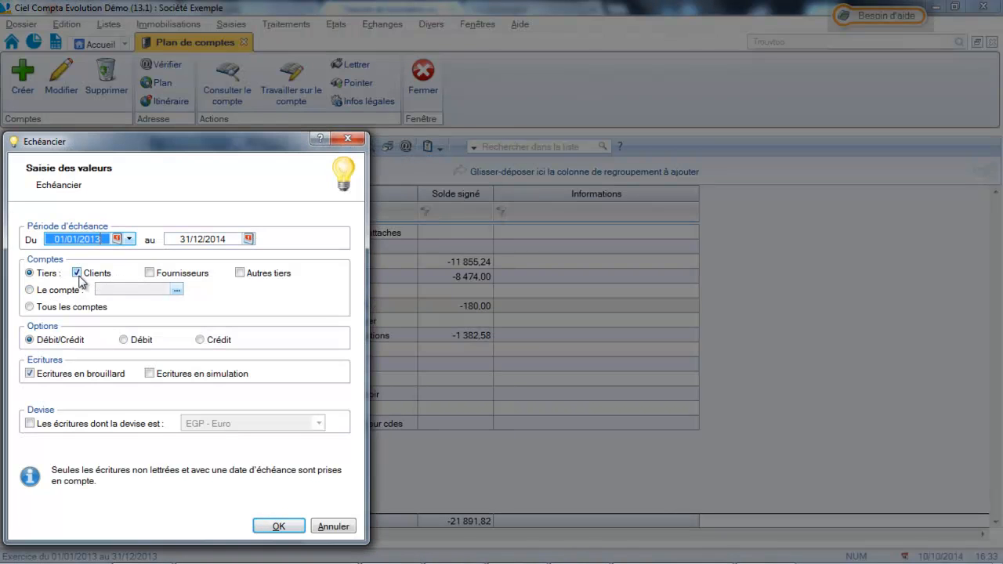
left_click(149, 273)
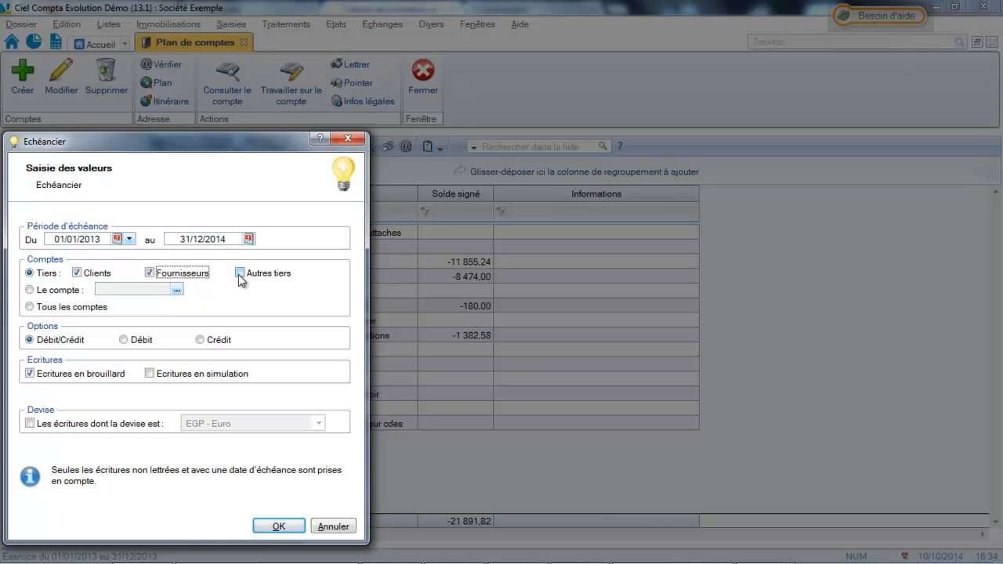
left_click(239, 274)
left_click(278, 526)
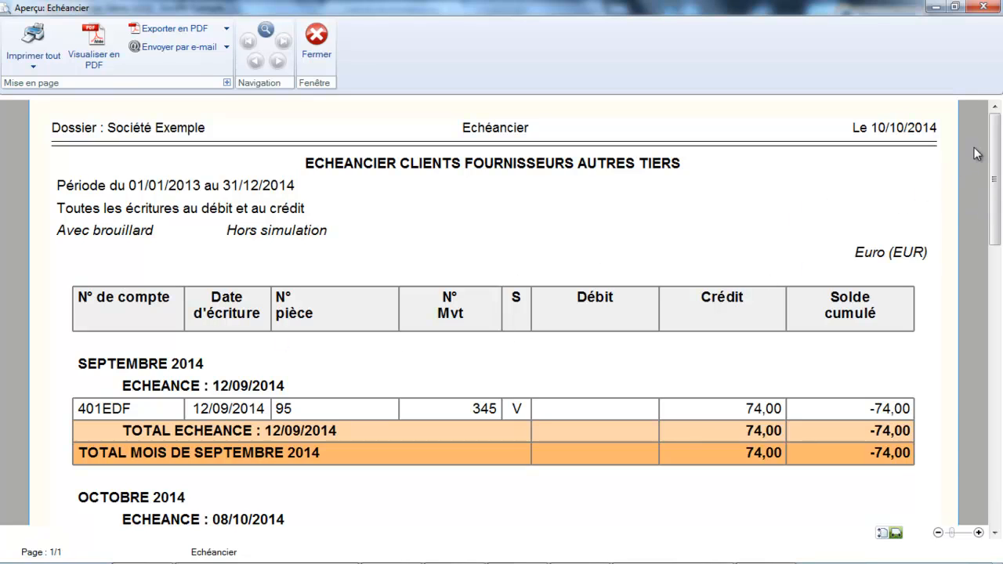
- Read through the Echéancier preview by month and due date, and close it
left_click_drag(994, 151, 992, 210)
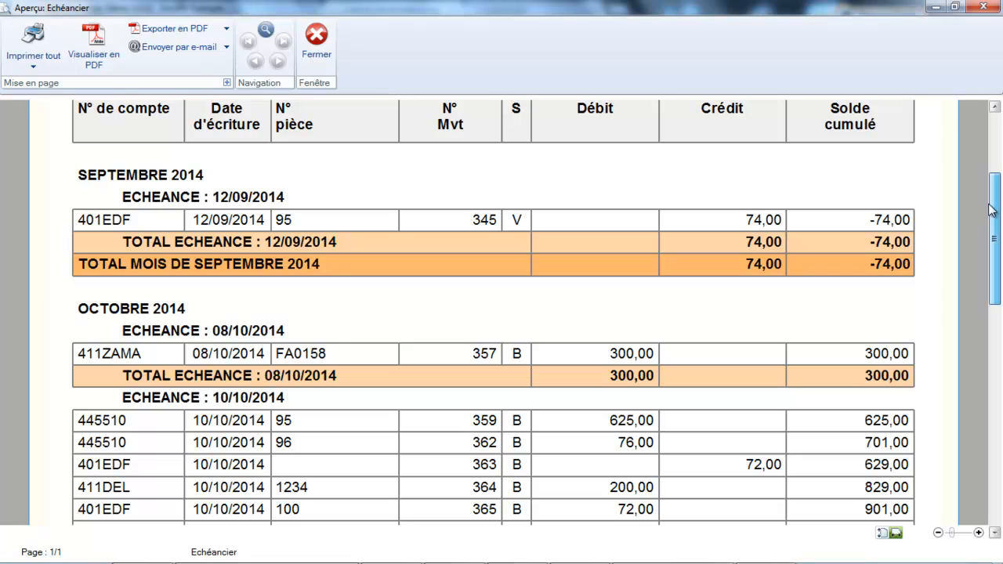
left_click_drag(993, 210, 976, 114)
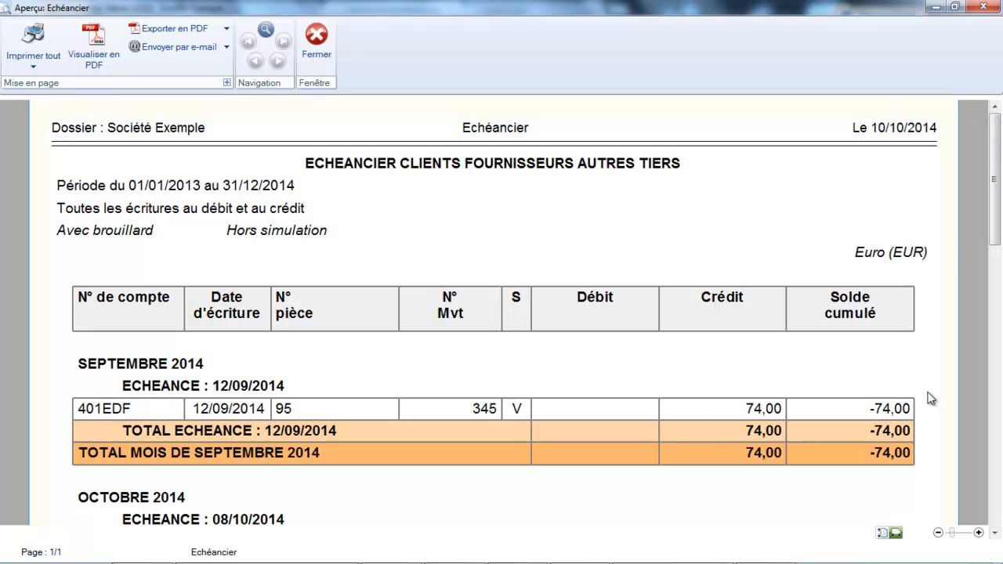
left_click_drag(1002, 224, 1000, 323)
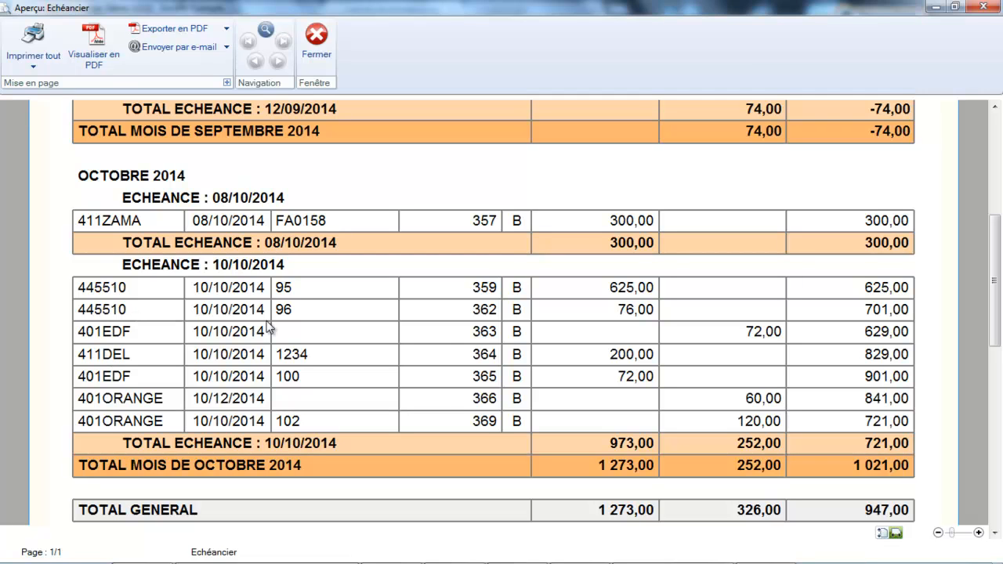
left_click_drag(994, 275, 944, 237)
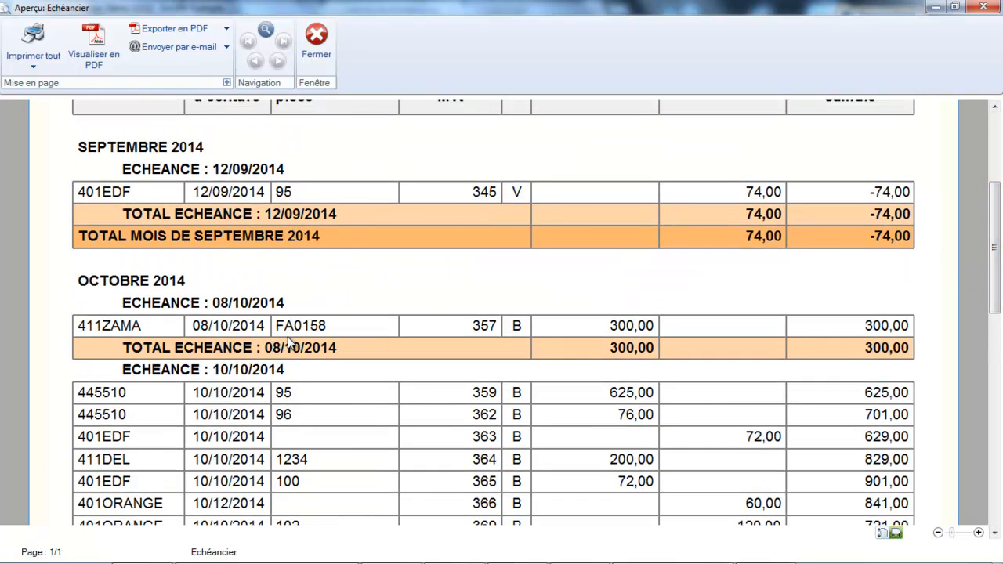
left_click(322, 61)
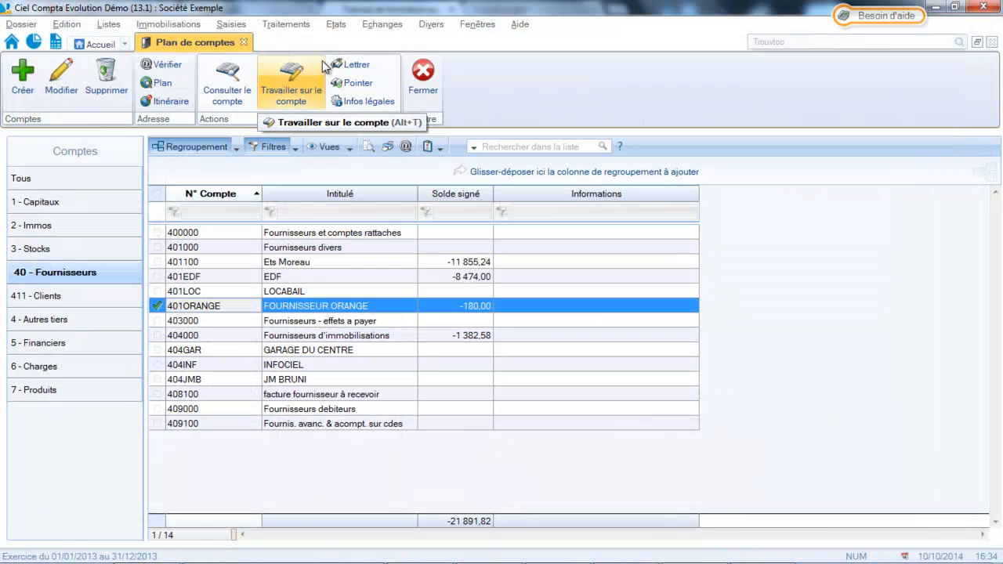
- Open the preview settings of the Balance âgée report and set its starting month to Octobre 2014
left_click(337, 25)
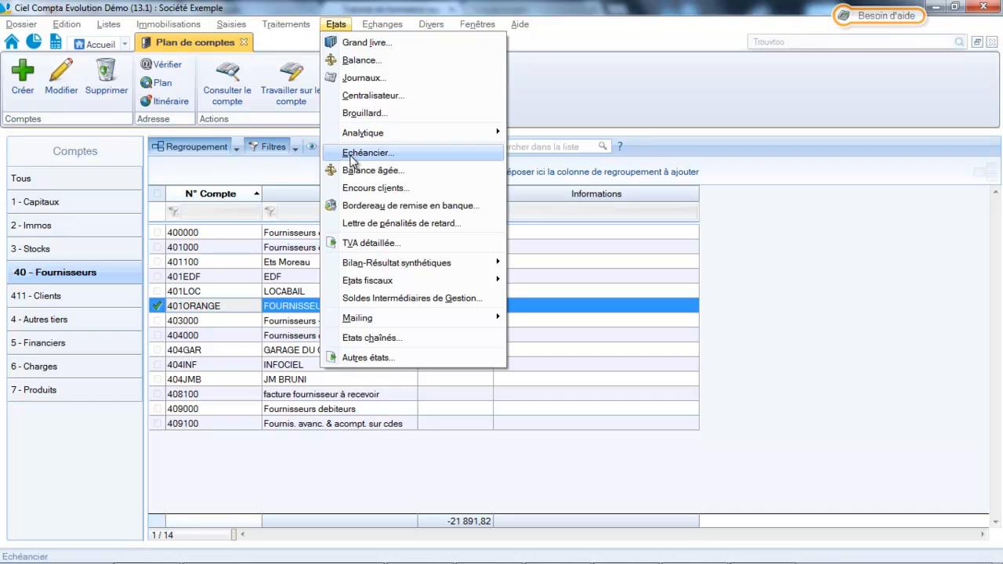
left_click(347, 171)
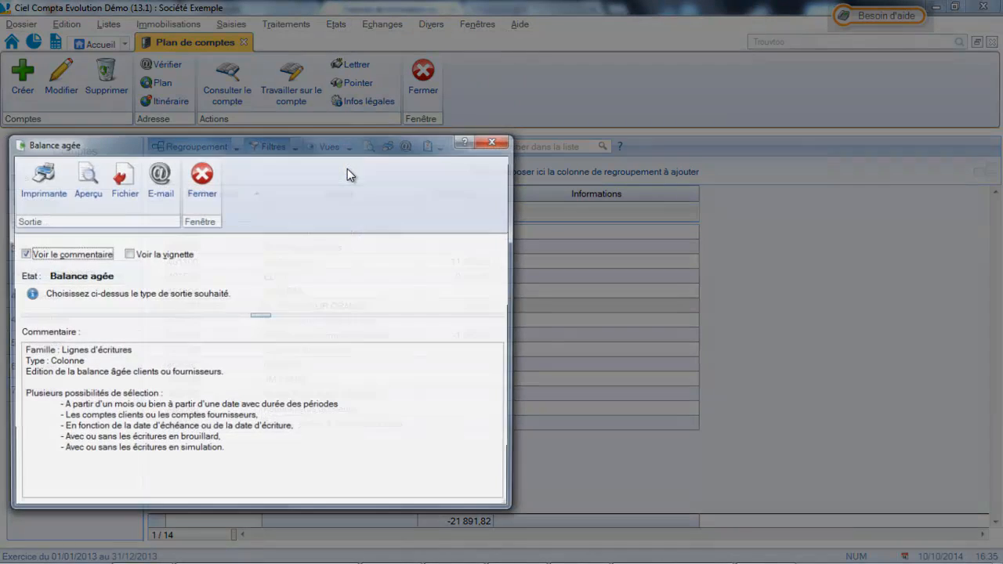
left_click(90, 187)
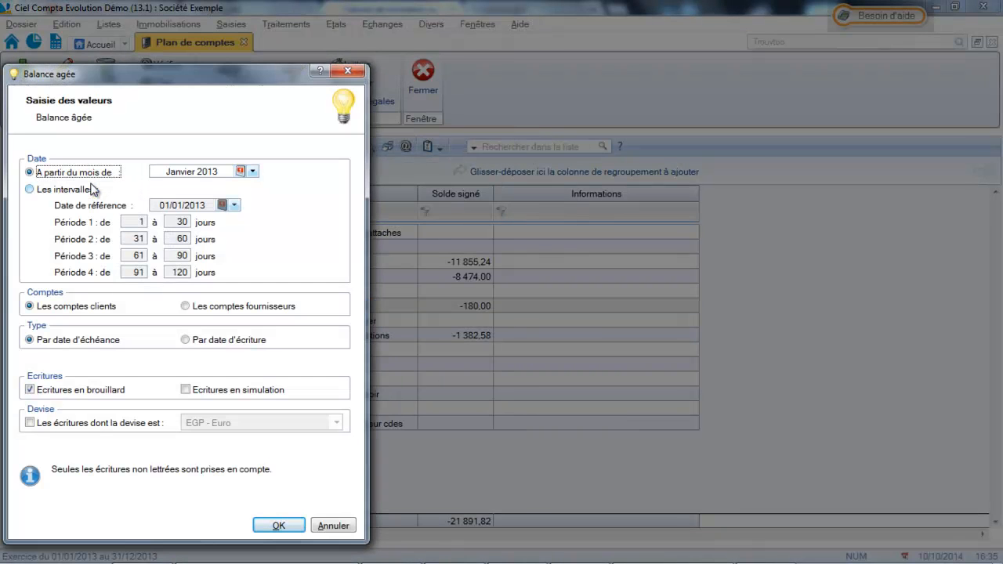
left_click(238, 170)
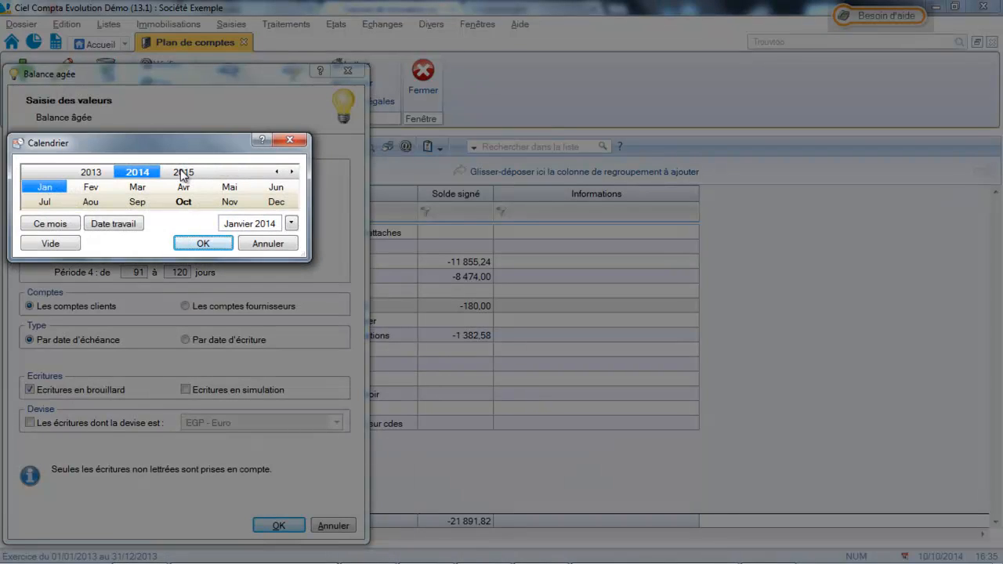
left_click(183, 201)
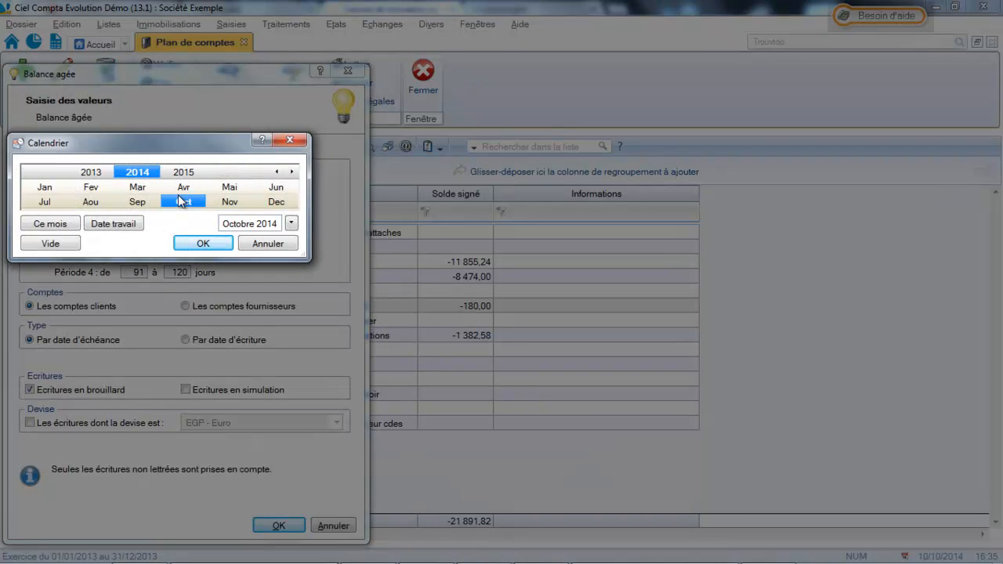
left_click(189, 244)
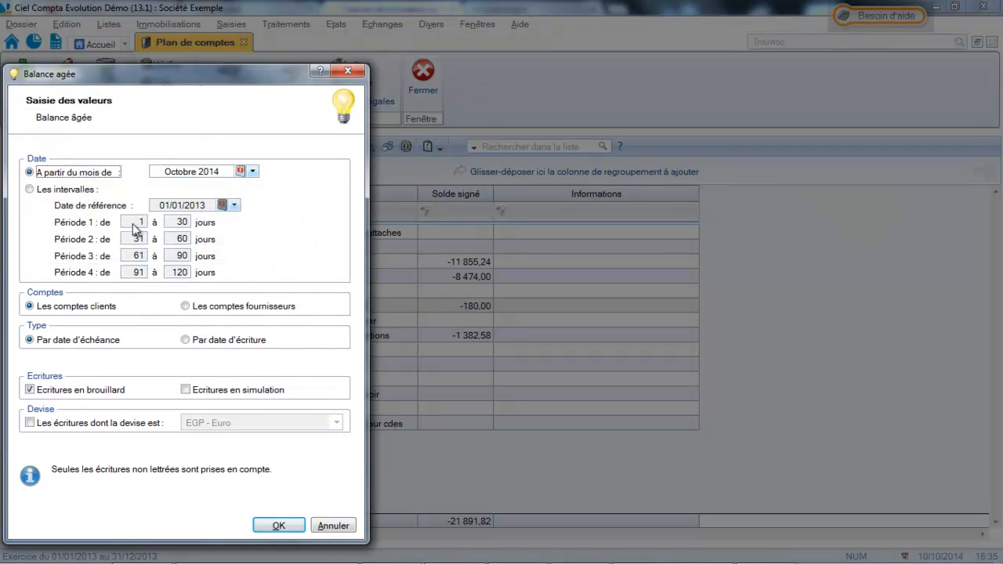
- Preview the client Balance âgée by intervals with Date du jour as the reference date, and close the preview
left_click(30, 190)
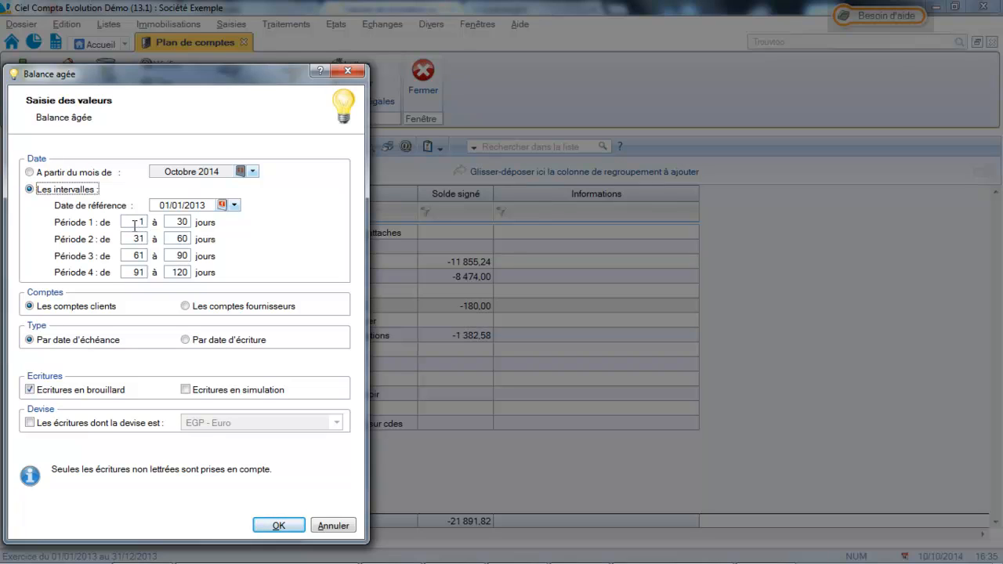
left_click(234, 205)
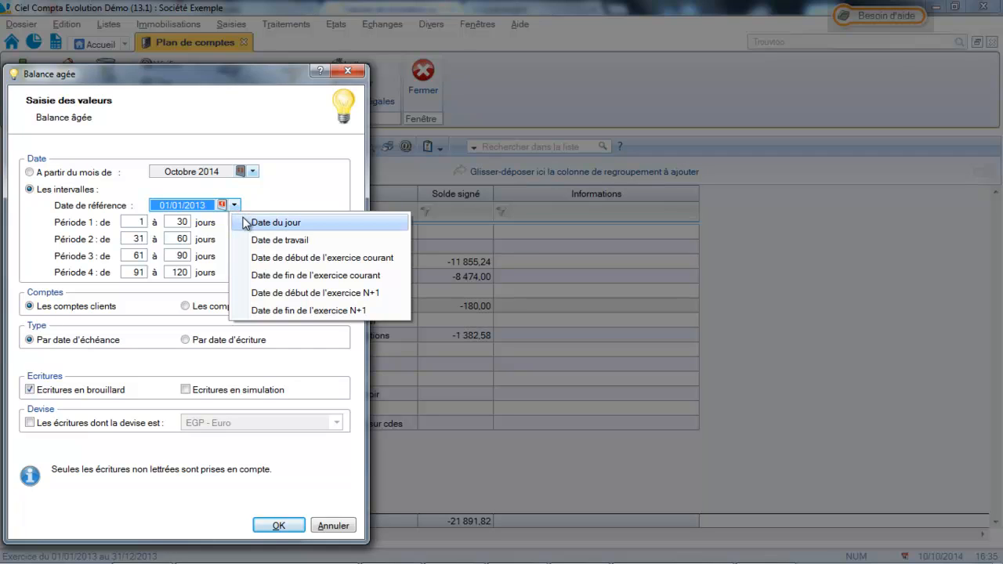
left_click(245, 222)
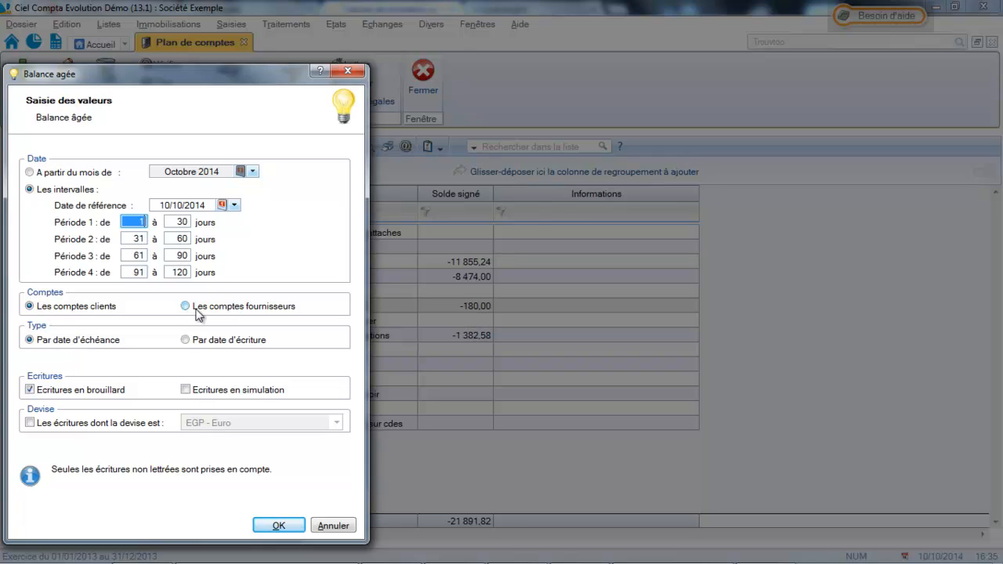
left_click(281, 527)
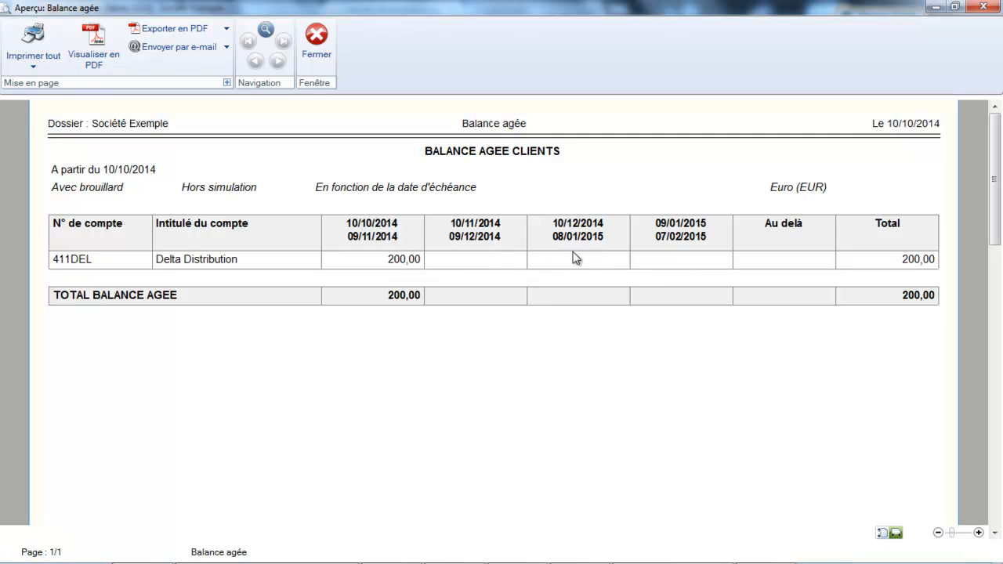
left_click(326, 63)
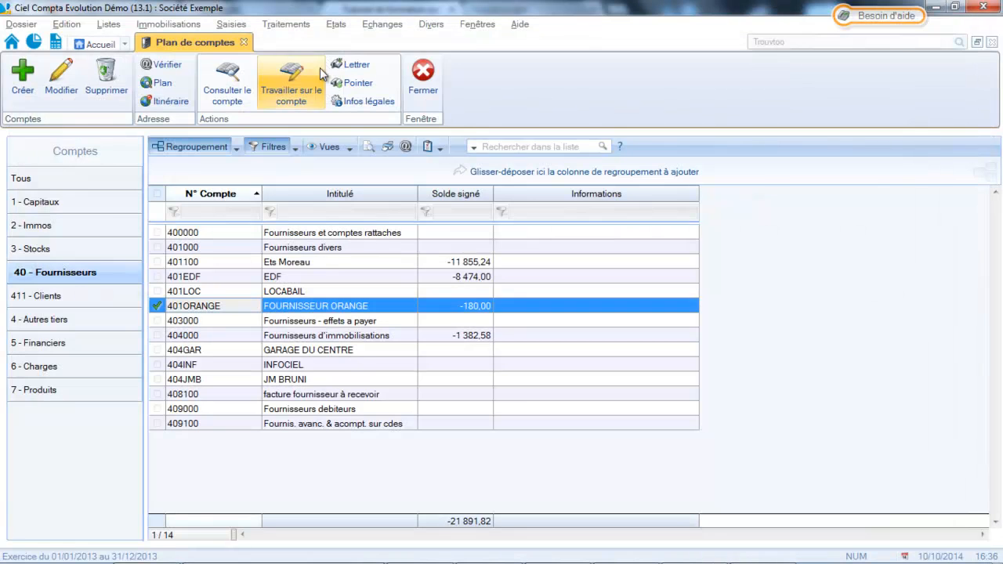
- Reopen the Balance âgée preview settings and base the report on months starting from Octobre 2013
left_click(335, 24)
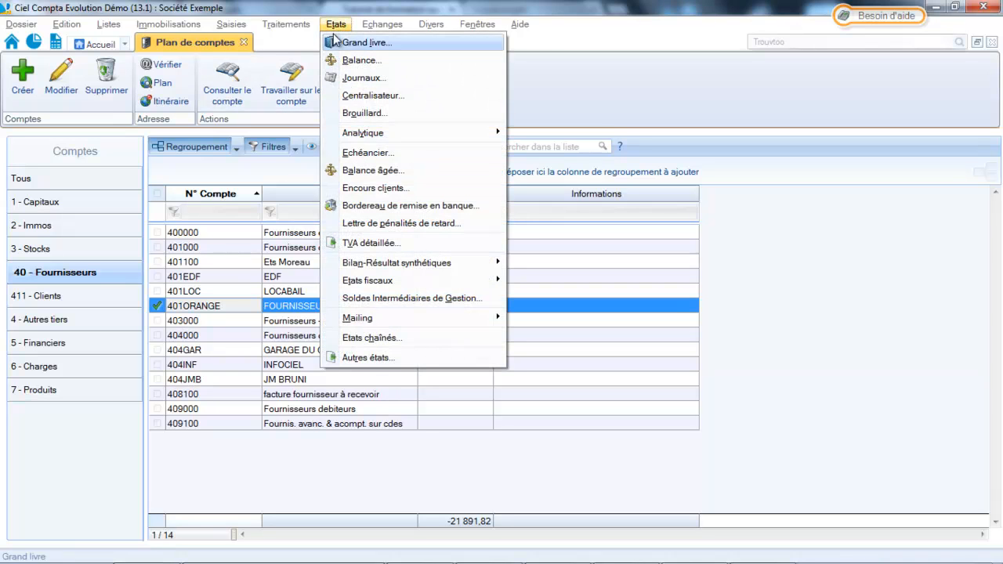
left_click(342, 170)
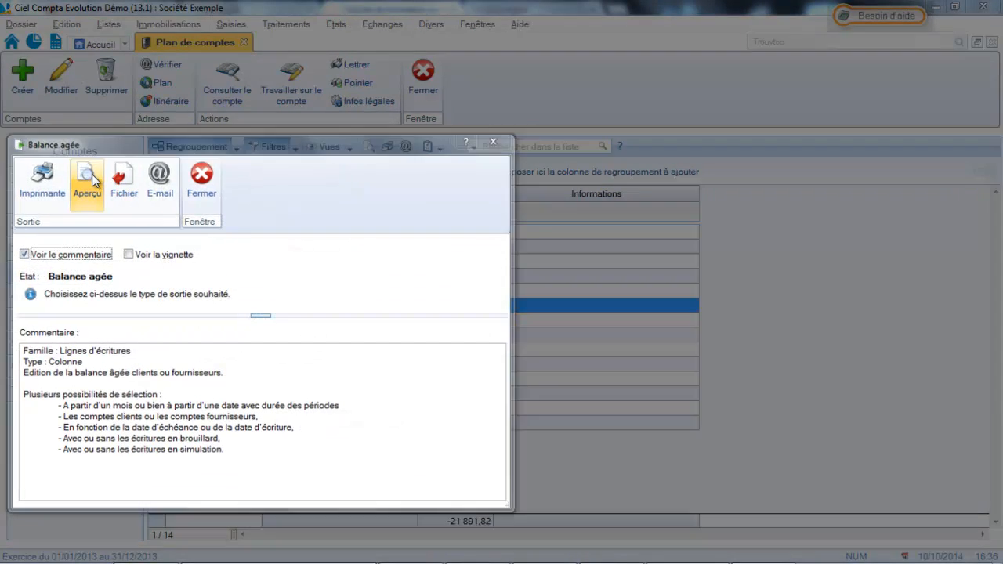
left_click(92, 174)
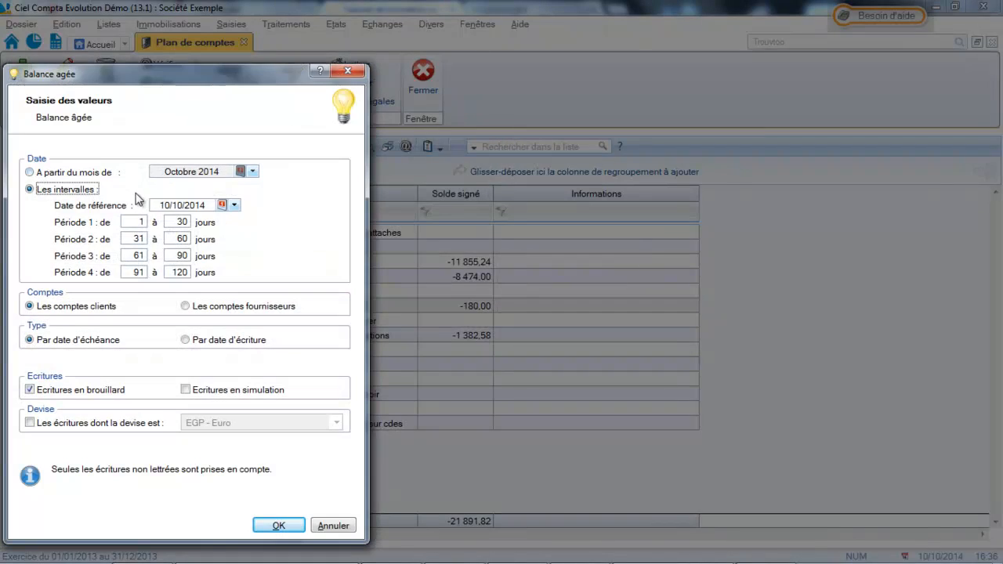
left_click(100, 174)
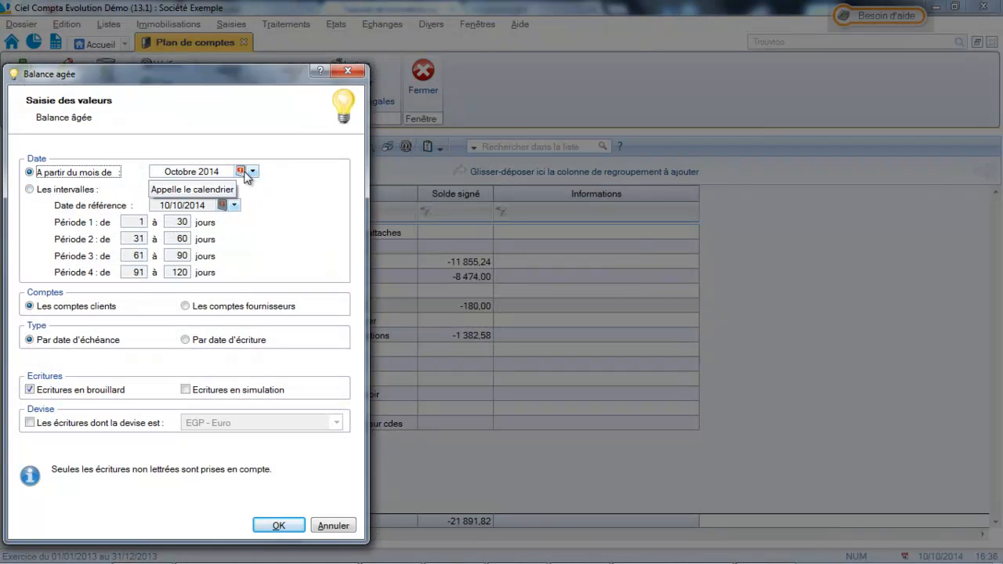
left_click(242, 171)
left_click(105, 175)
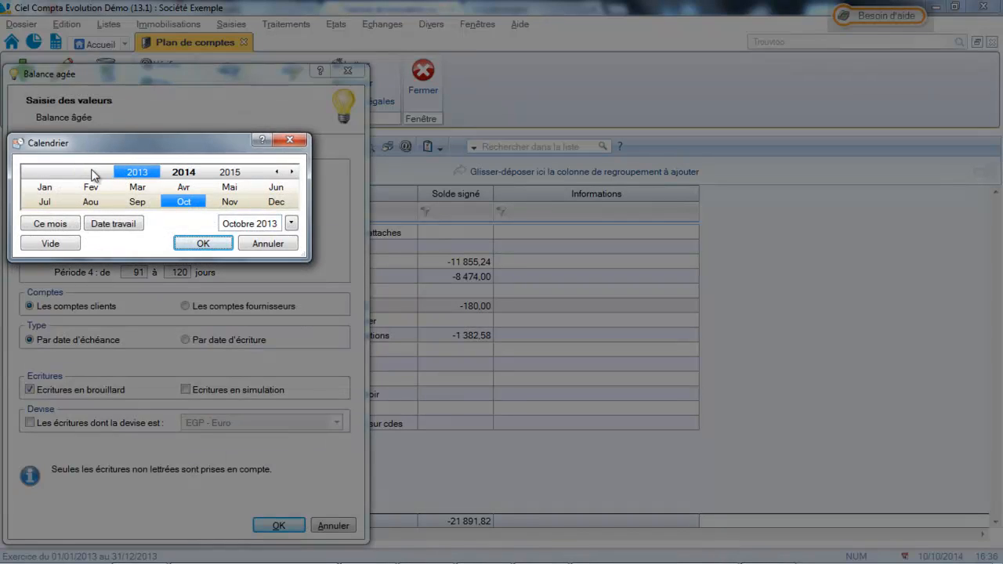
left_click(192, 243)
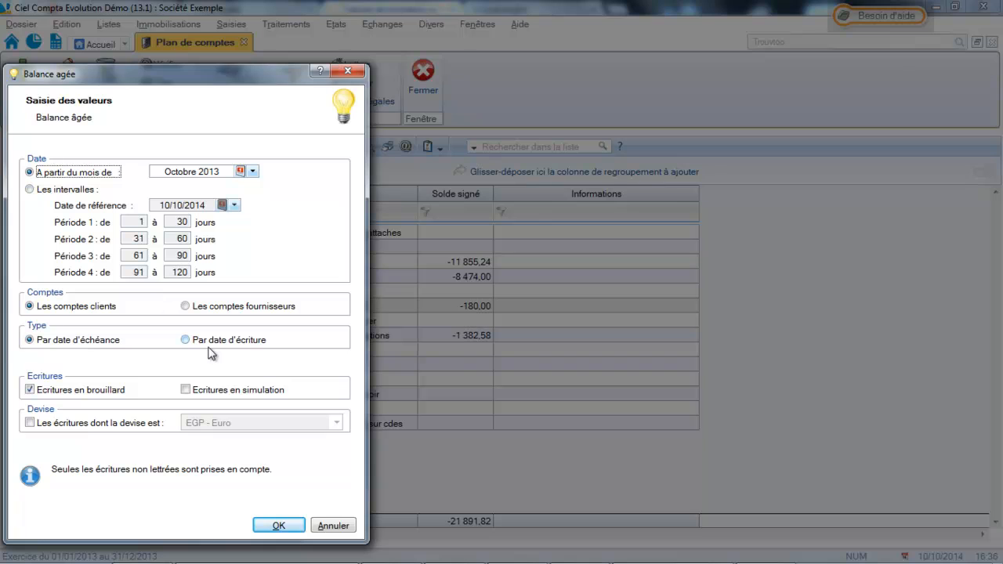
- Preview the Balance âgée for Les comptes fournisseurs, and close the preview
left_click(192, 307)
left_click(278, 526)
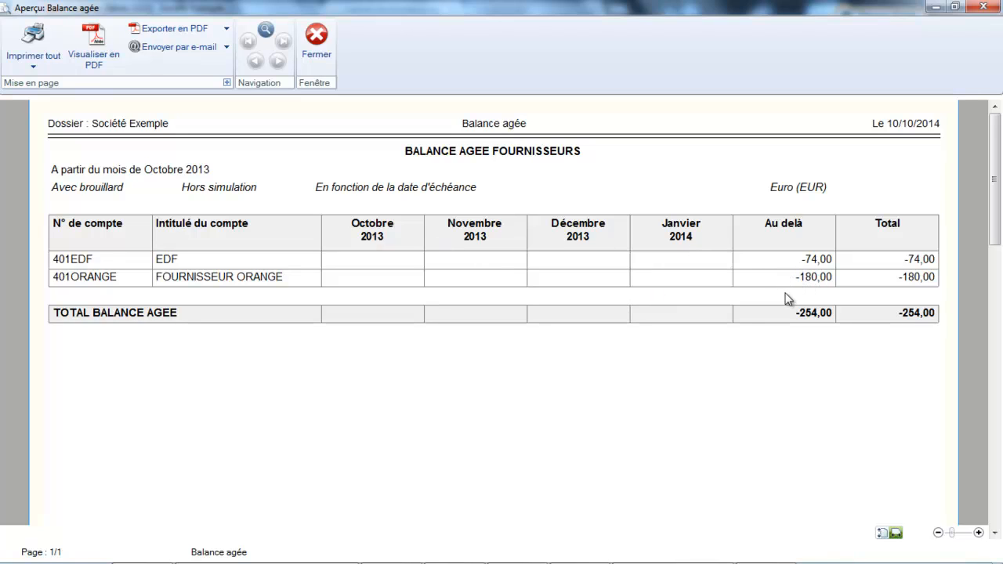
left_click(316, 49)
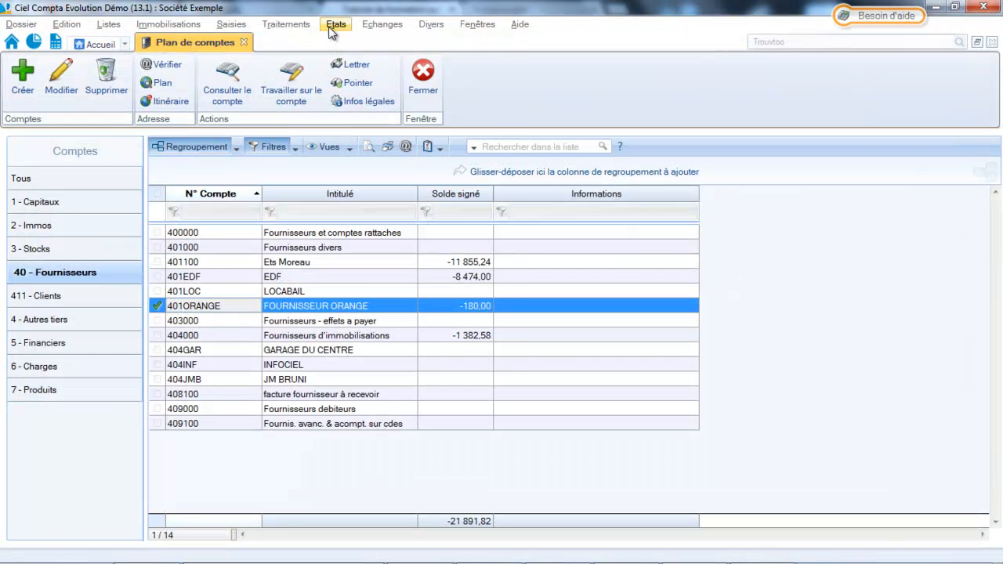
- Open Lettre de relance 1 for modification and examine its layout down to the closing text
left_click(333, 27)
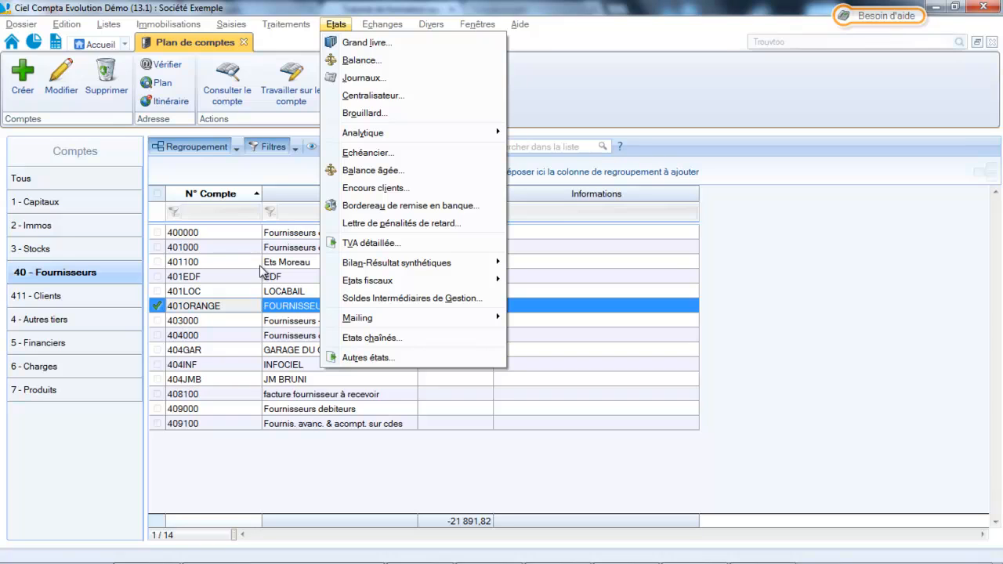
mouse_move(274, 24)
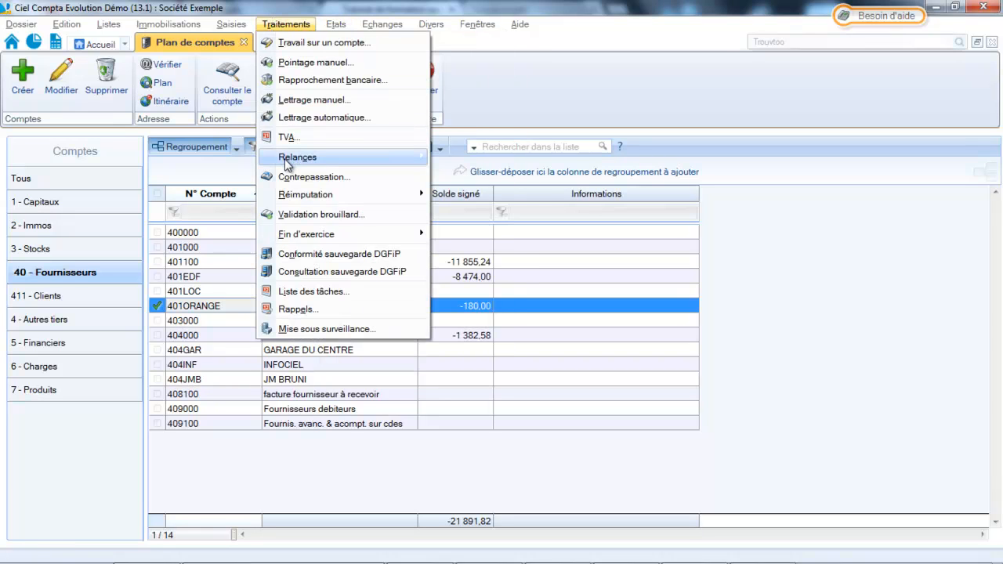
mouse_move(287, 161)
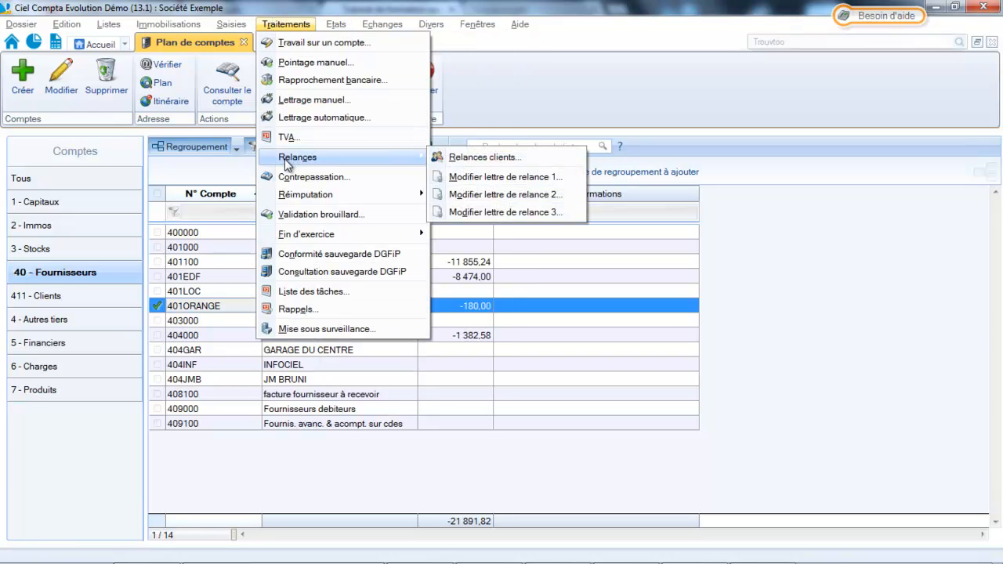
left_click(492, 179)
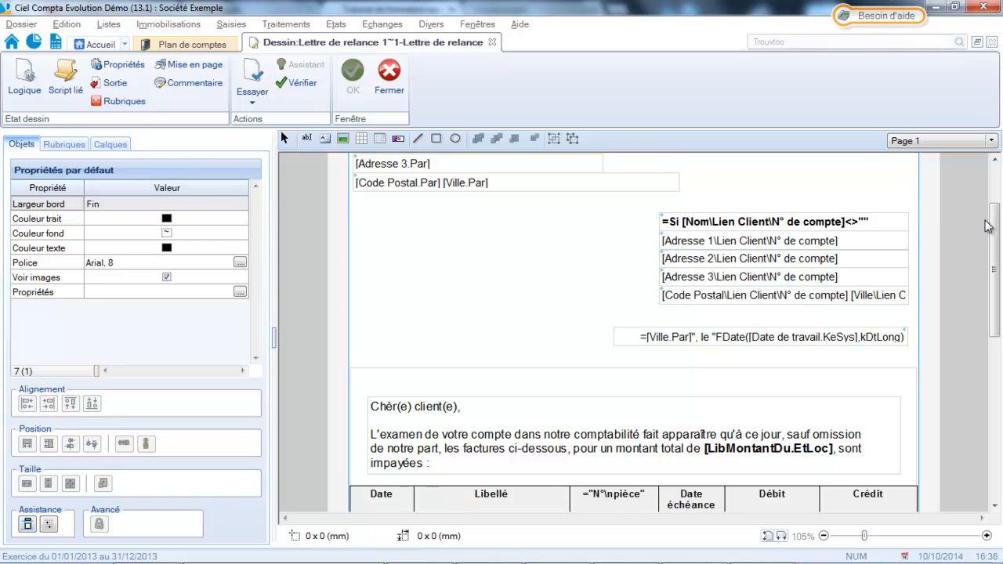
left_click_drag(998, 217, 998, 363)
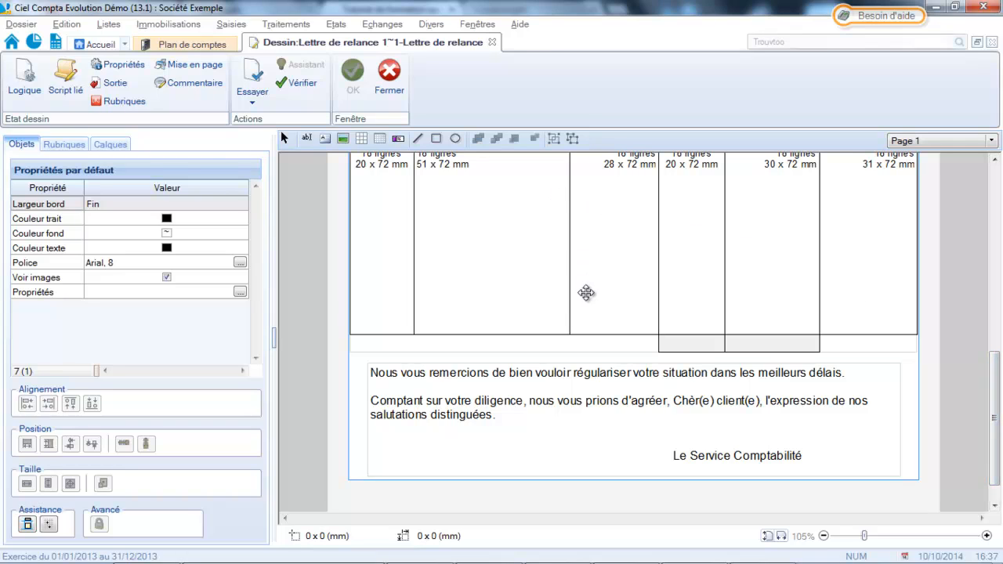
- Inspect the closing paragraph's editable text in the reminder letter, and close the letter without saving
left_click(600, 419)
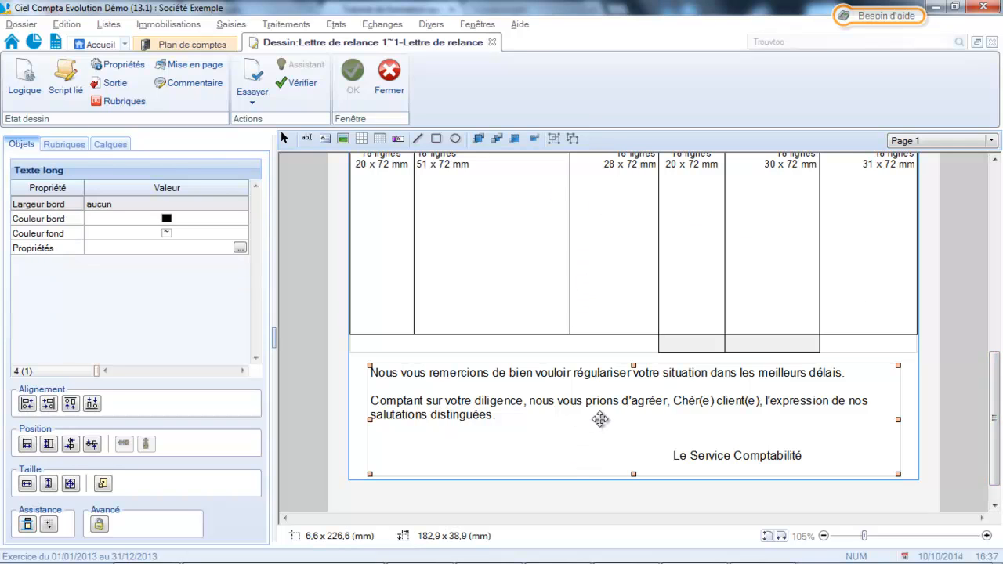
double_click(600, 419)
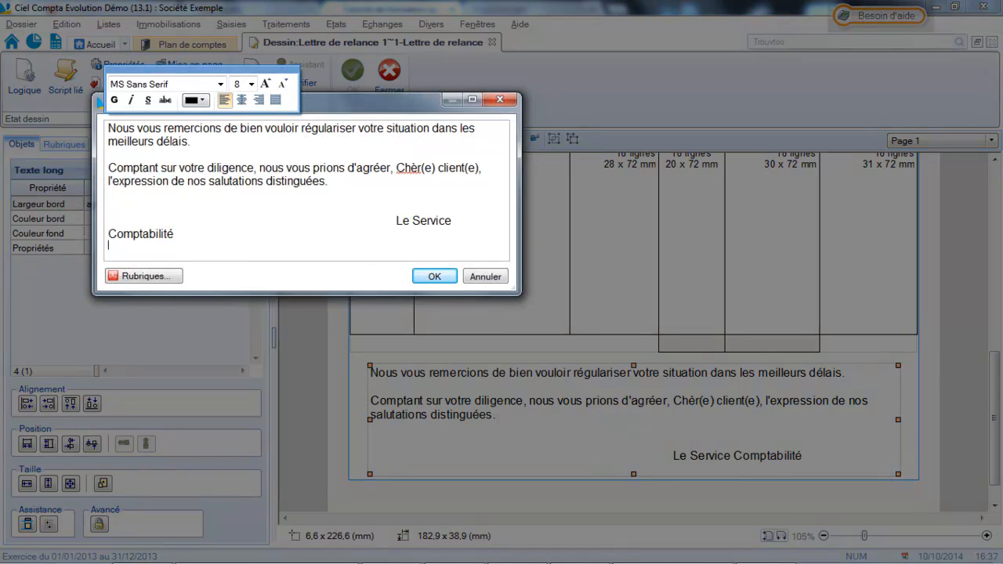
left_click(435, 276)
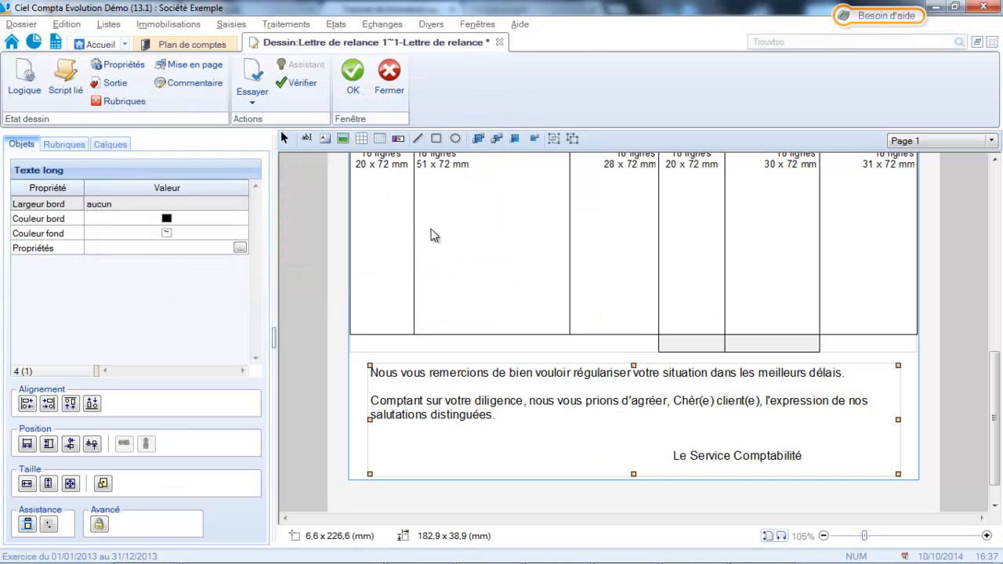
left_click(390, 79)
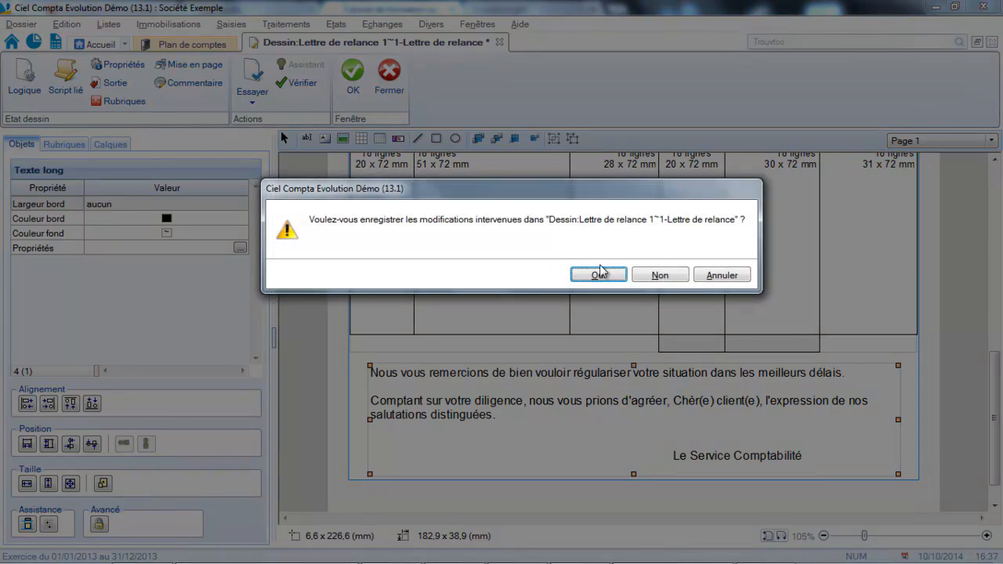
left_click(645, 279)
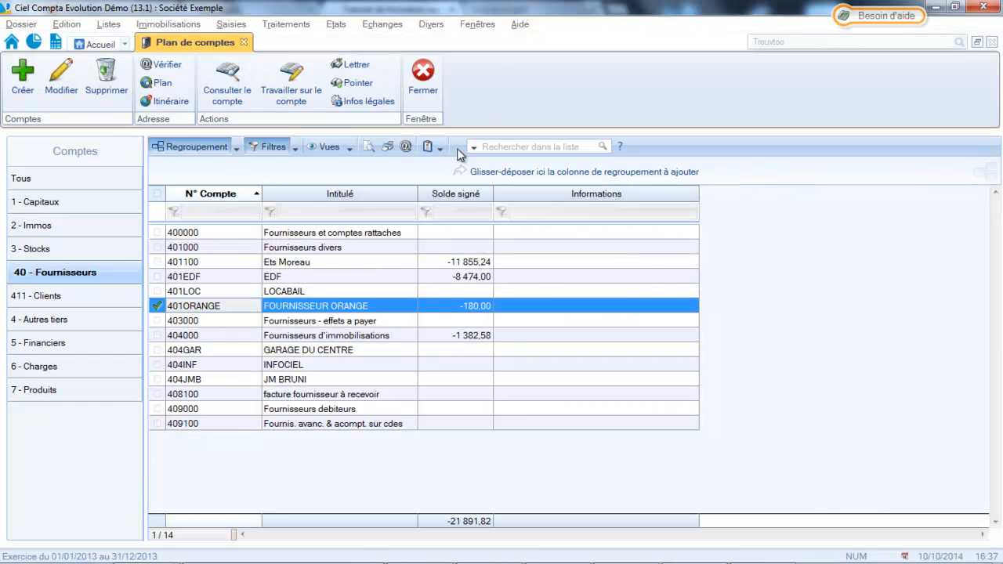
- Open the Relances clients list of unpaid and overdue customer invoices
left_click(284, 28)
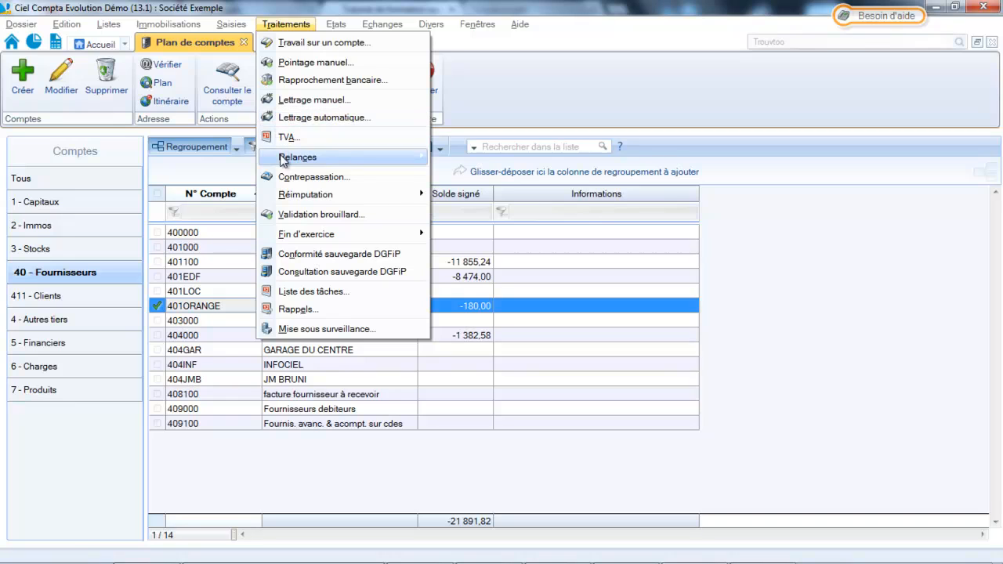
mouse_move(377, 157)
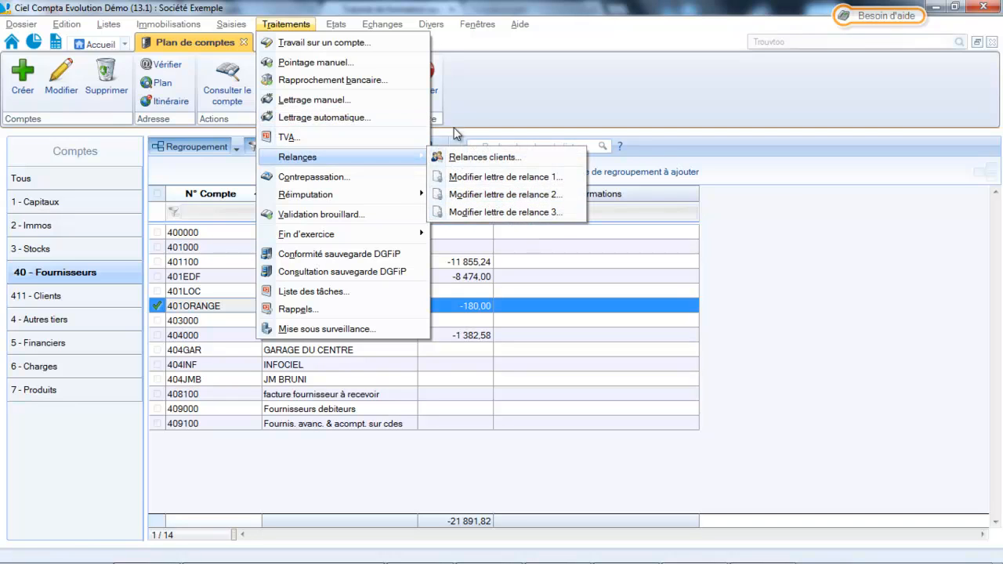
left_click(457, 160)
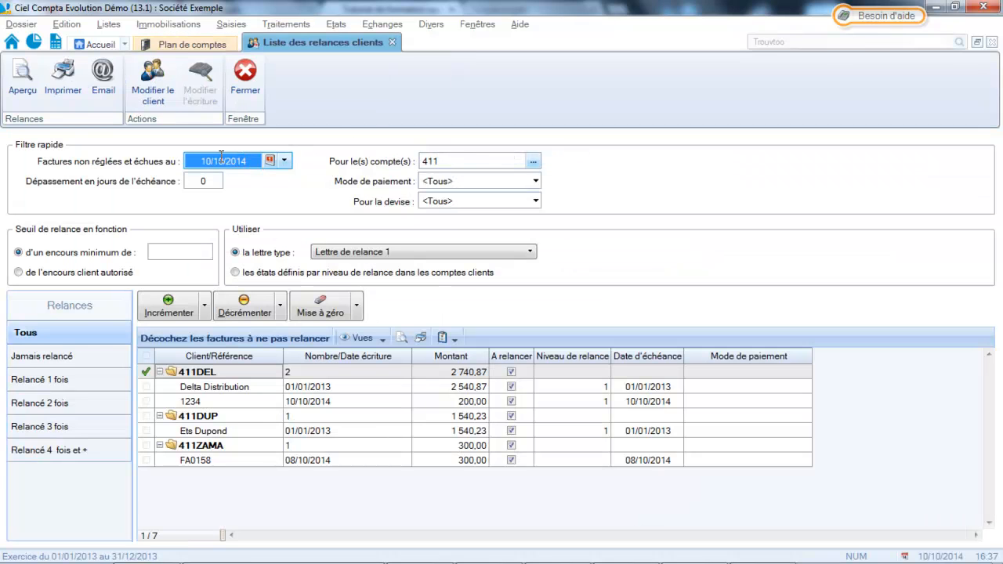
- Try 10 days for Dépassement en jours de l'échéance in the quick filter, and set it back to 0
mouse_move(221, 157)
left_click(194, 182)
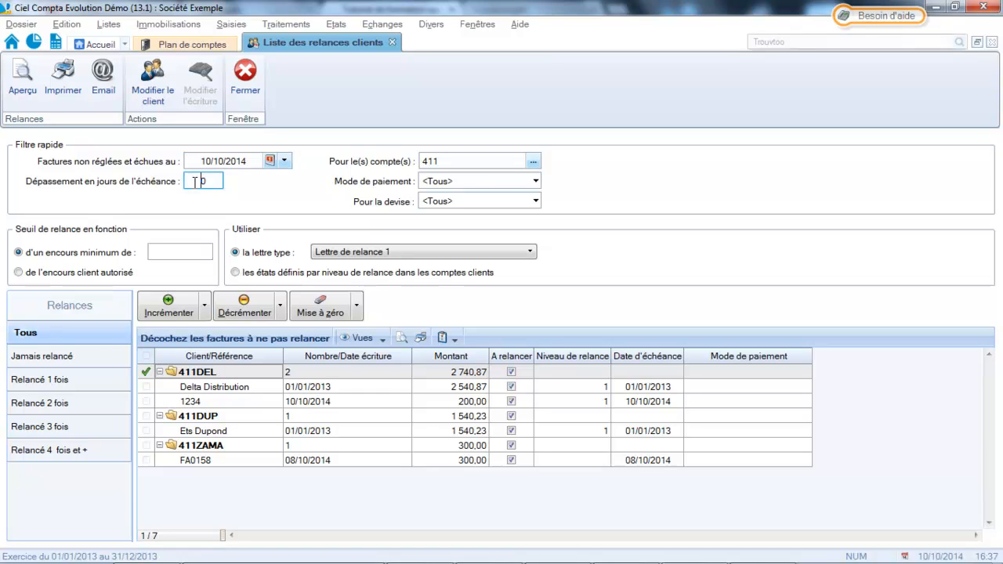
double_click(194, 181)
type("10")
key("BackSpace")
key("BackSpace")
type("0")
key("Tab")
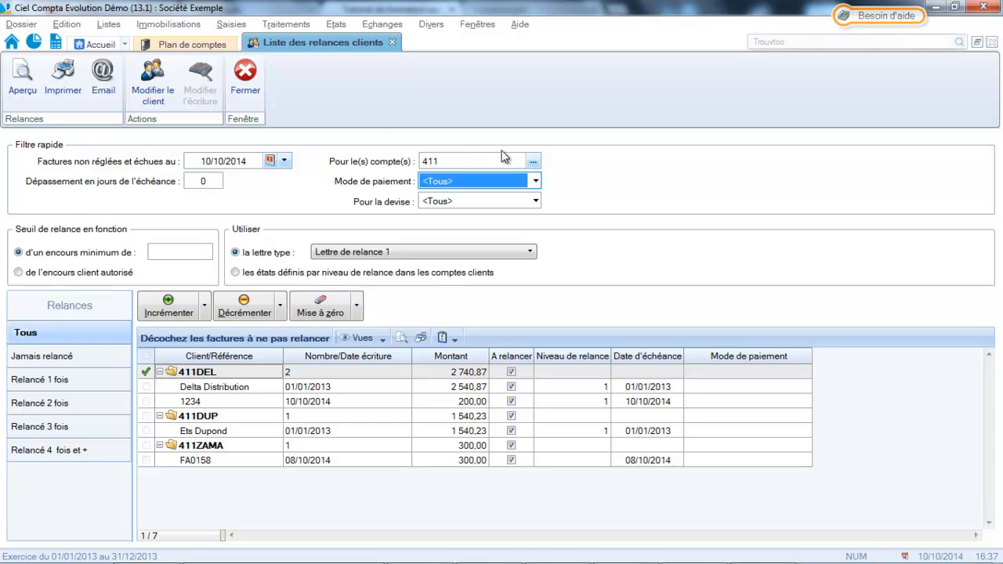
- Consult the customer accounts list for the account filter without choosing one, and select Lettre de relance 1 as the standard letter
left_click(534, 162)
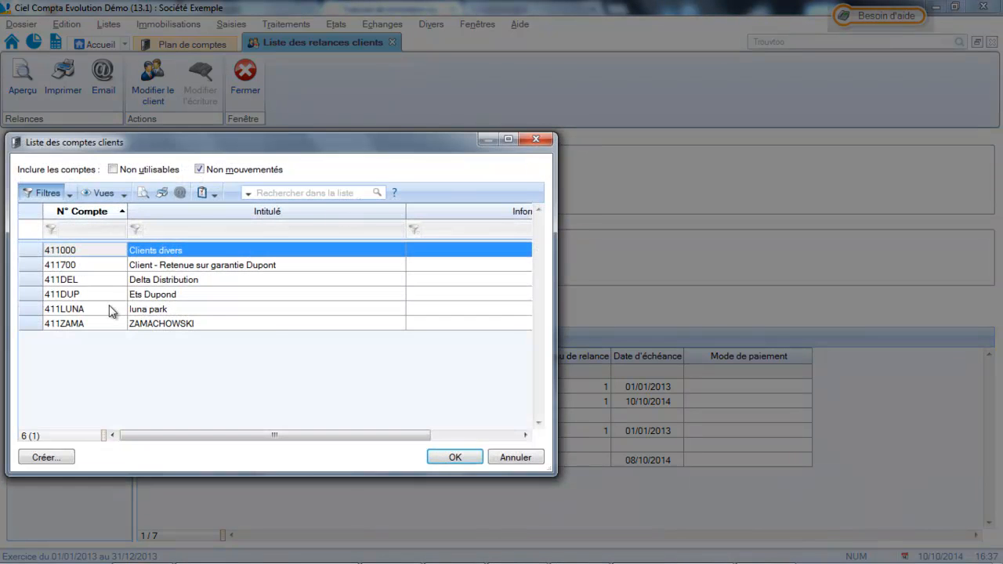
left_click(513, 457)
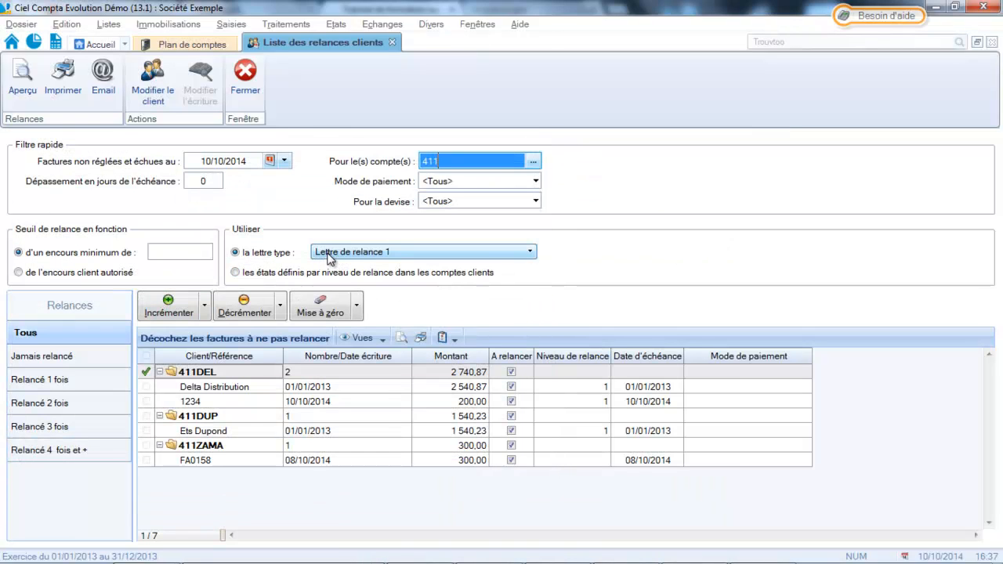
left_click(327, 258)
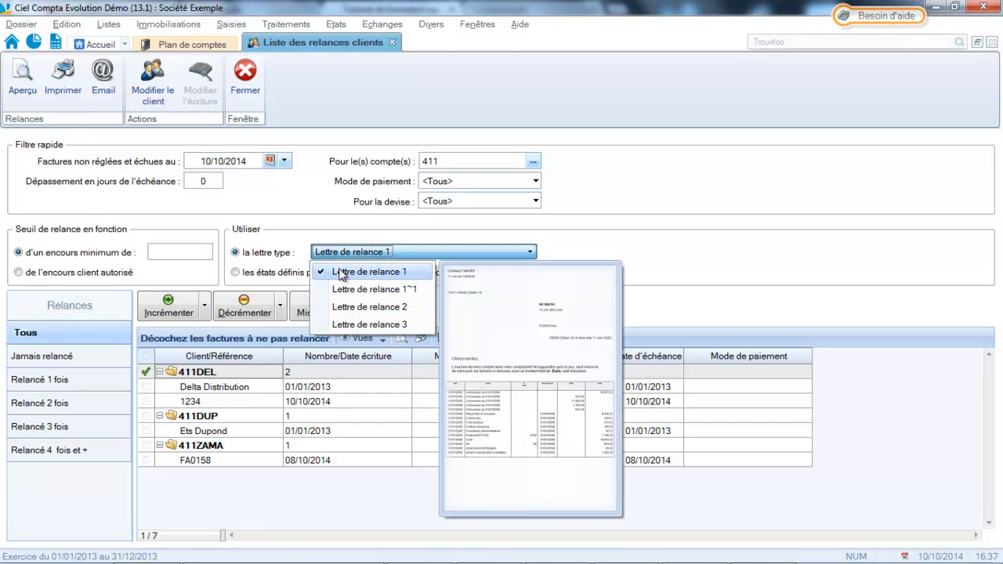
left_click(348, 272)
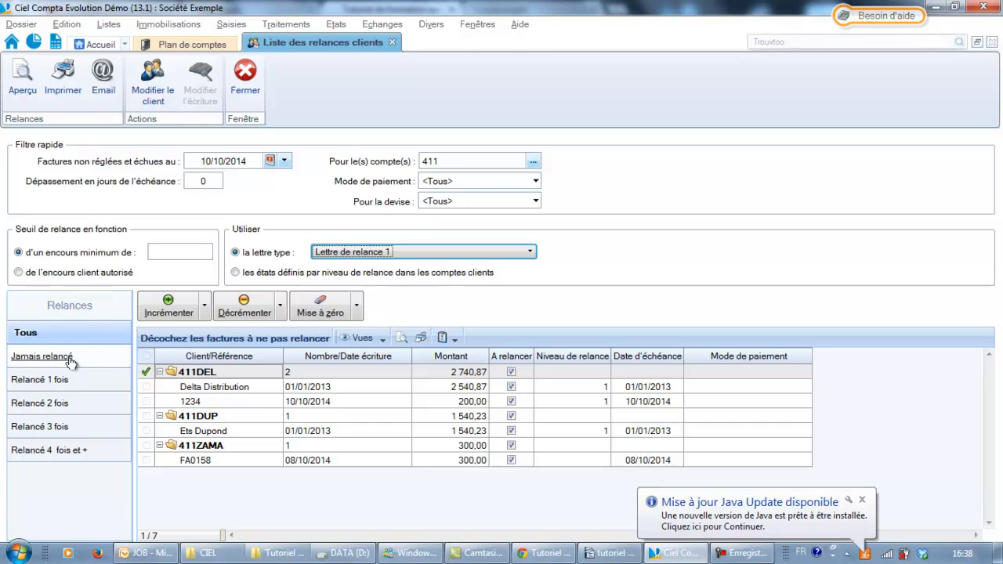
- Preview Lettre de relance 1 for the Jamais relancé customers, accept incrementing their reminder level, and close the preview after reading the letter
left_click(39, 356)
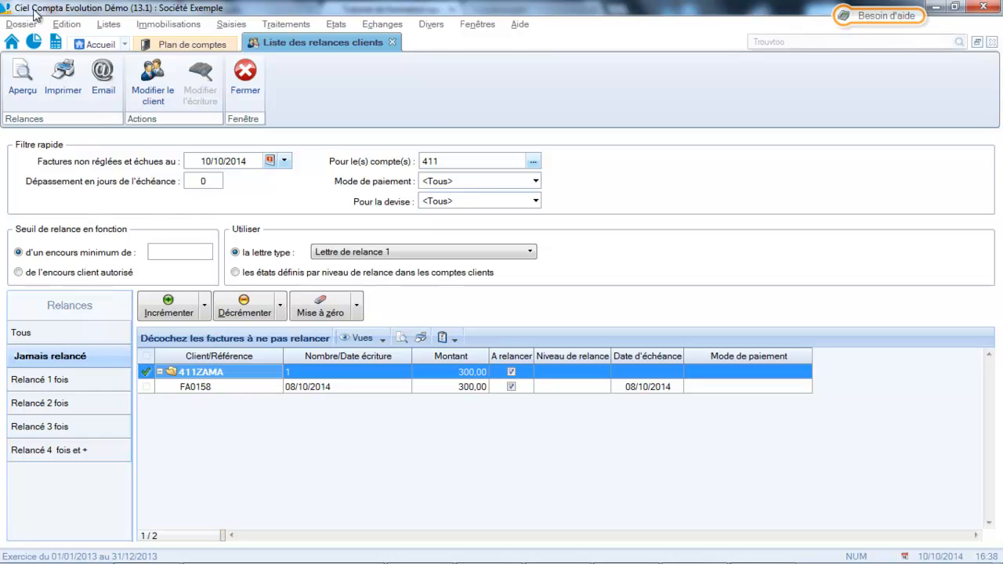
left_click(19, 77)
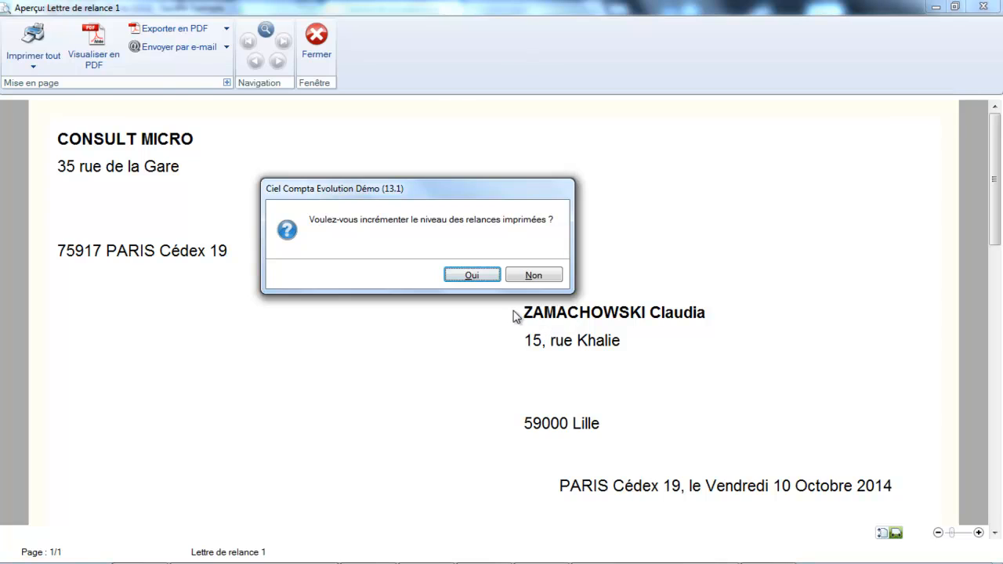
left_click(473, 276)
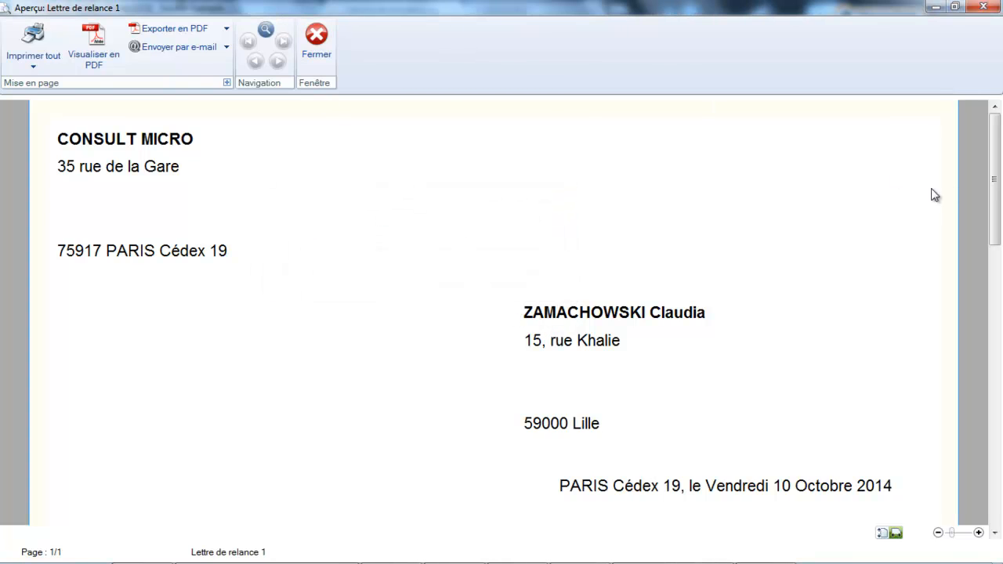
left_click_drag(986, 168, 1000, 439)
left_click(318, 43)
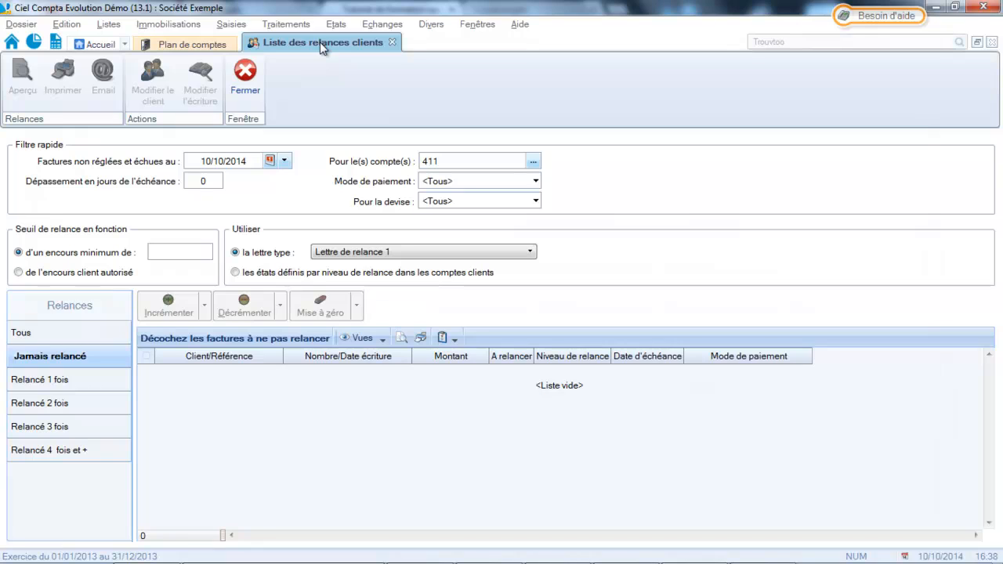
- Preview Lettre de relance 1 for all Relancé 1 fois invoices, accept incrementing their reminder level, and close the preview after reading it
left_click(50, 381)
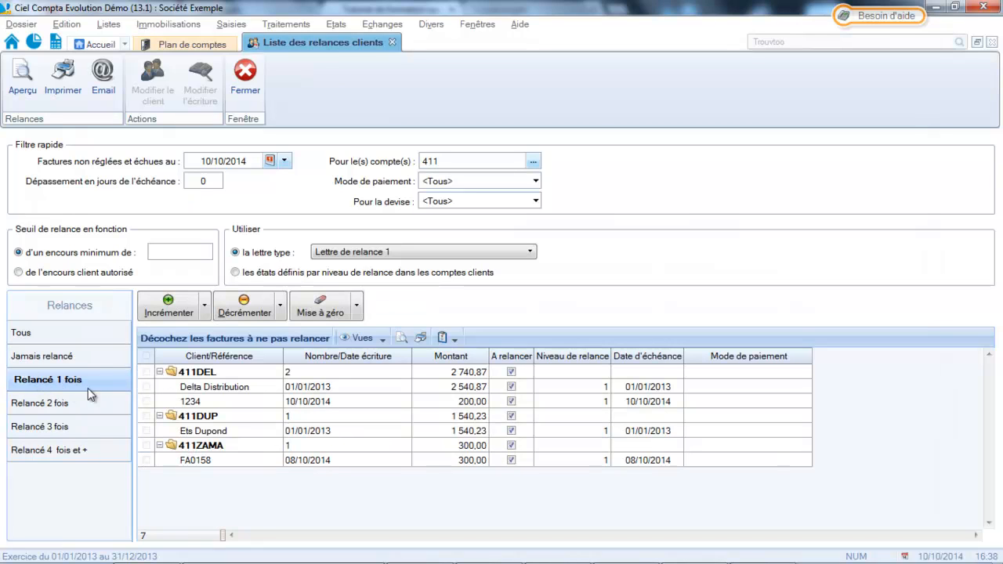
left_click(146, 357)
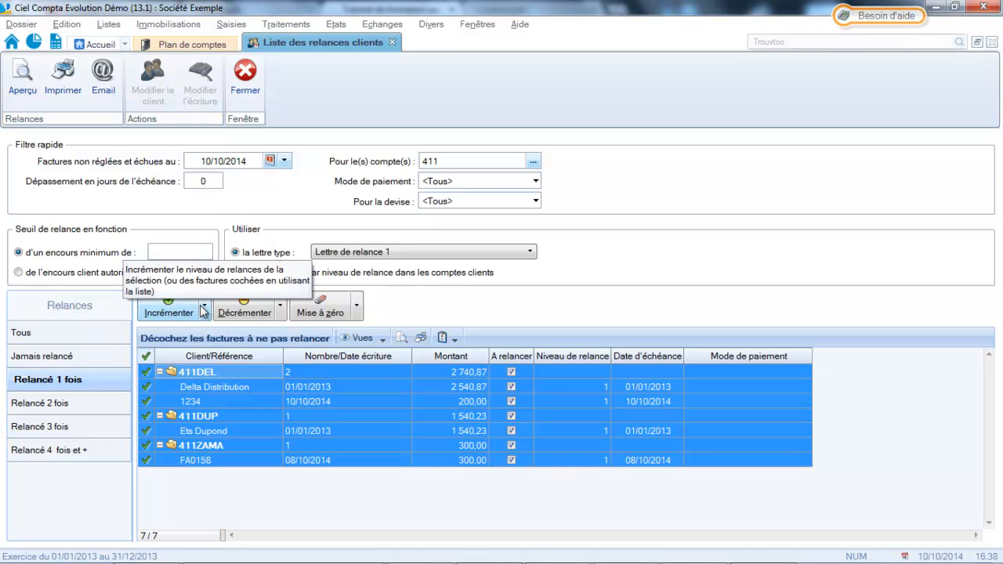
left_click(23, 83)
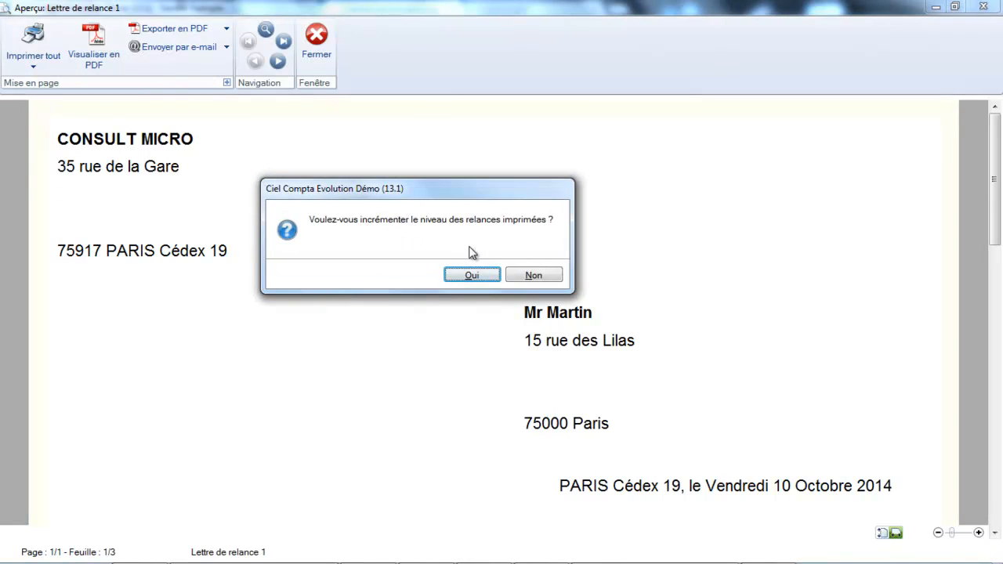
left_click(467, 272)
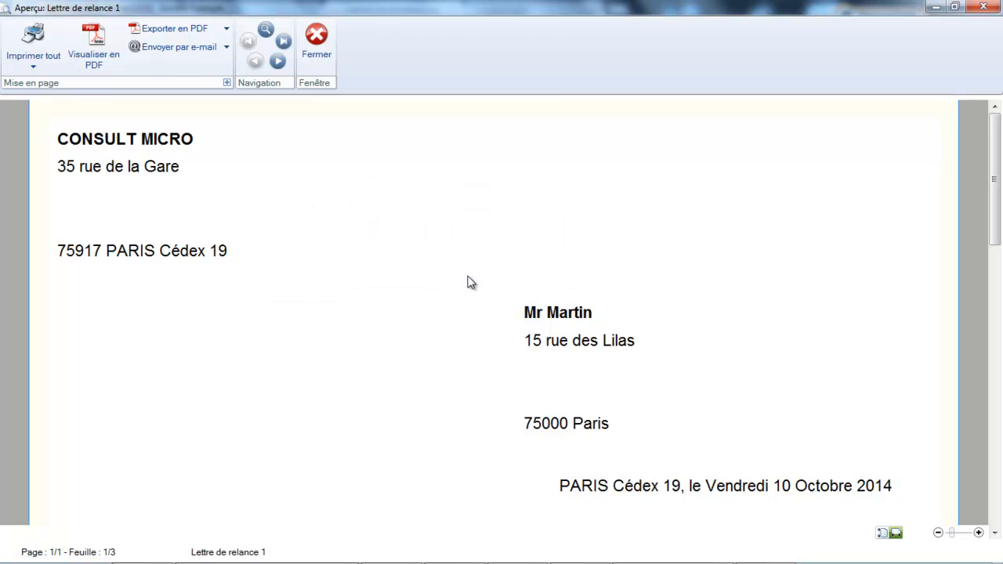
left_click_drag(994, 179, 994, 406)
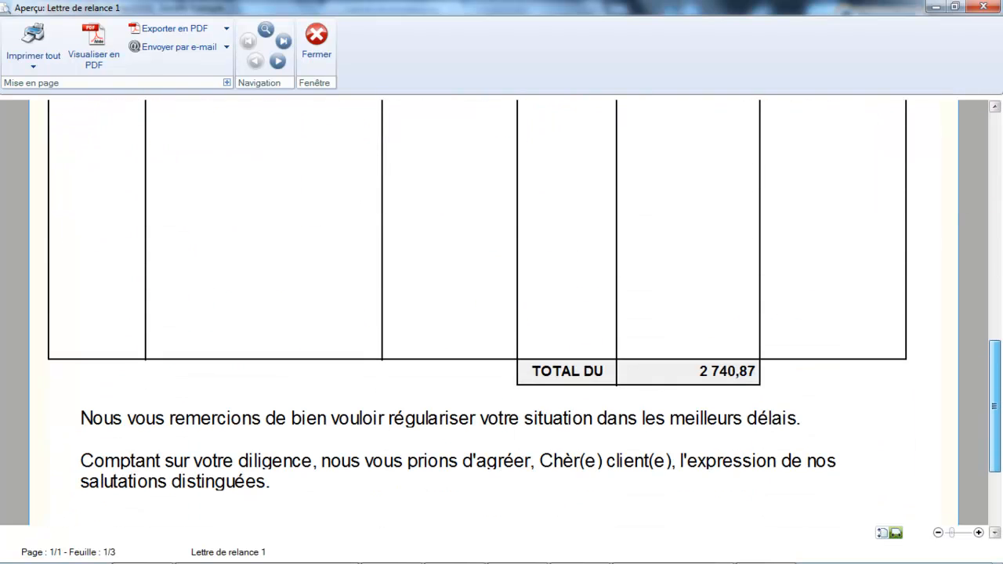
left_click(316, 46)
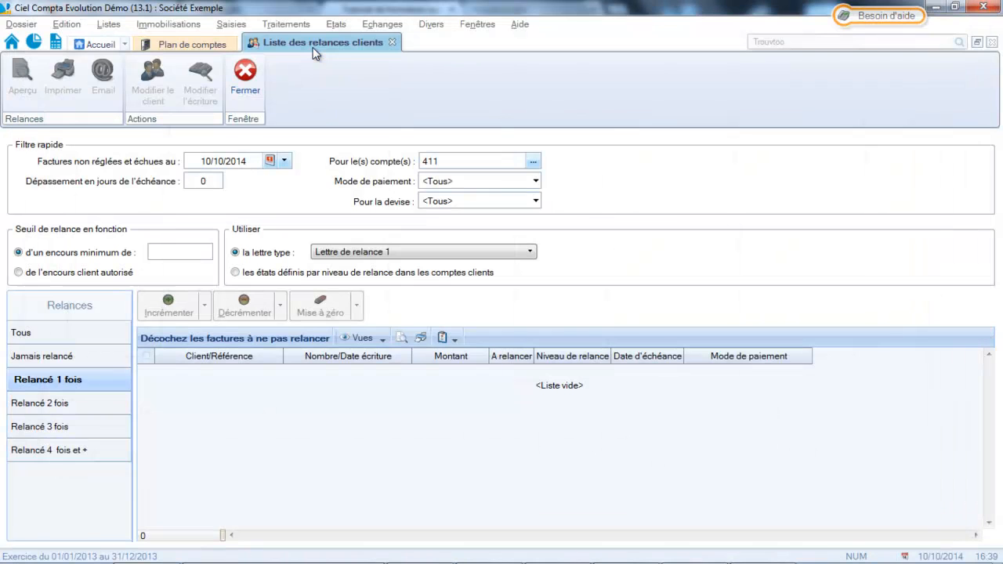
- Check the reminder levels of the Relancé 2 fois invoices and close the customer reminders list
left_click(46, 403)
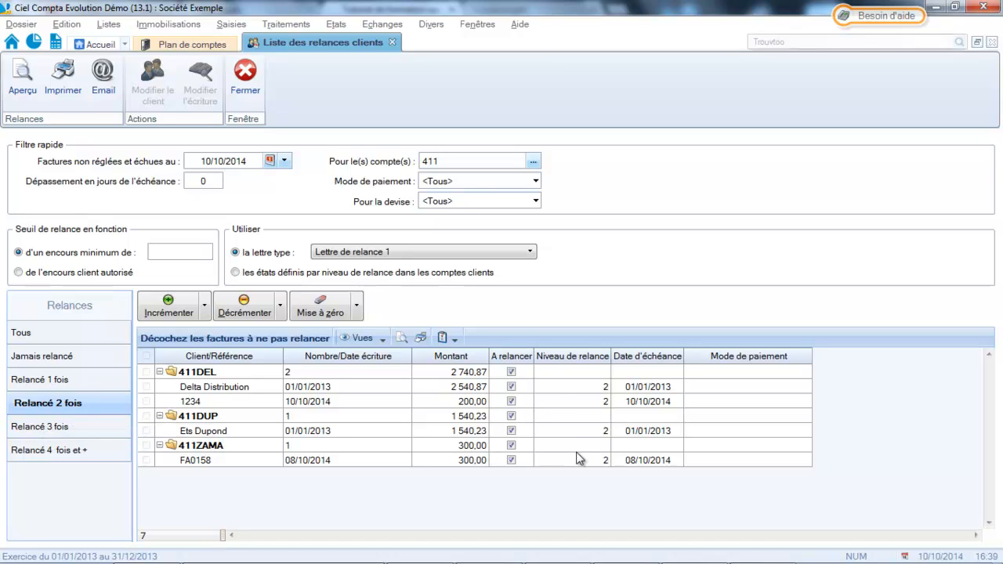
left_click(252, 88)
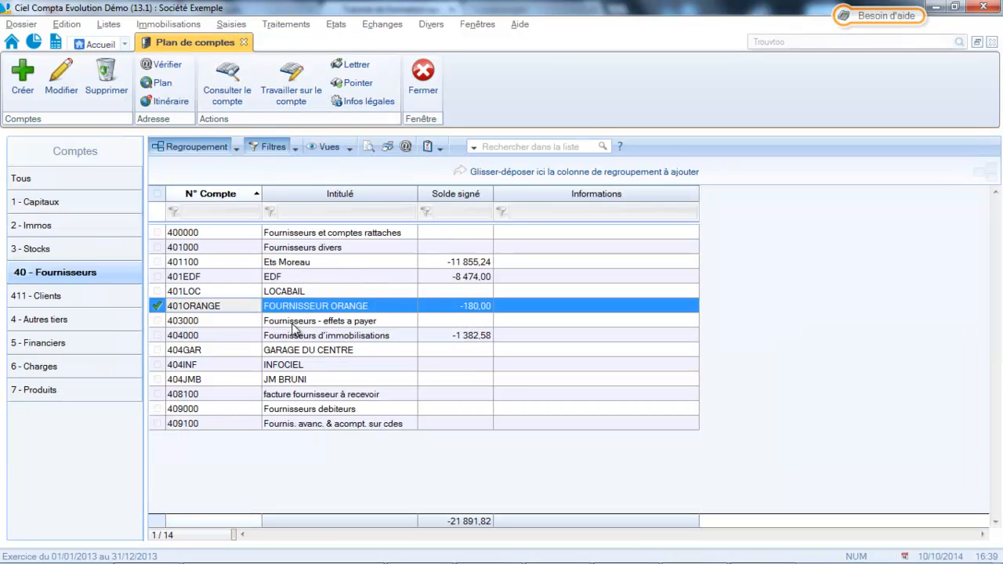
- Preview the Lettre pénalités de retard for all customers with payments from 10/10/2014 to 31/10/2014, read its body text, and close it
left_click(335, 24)
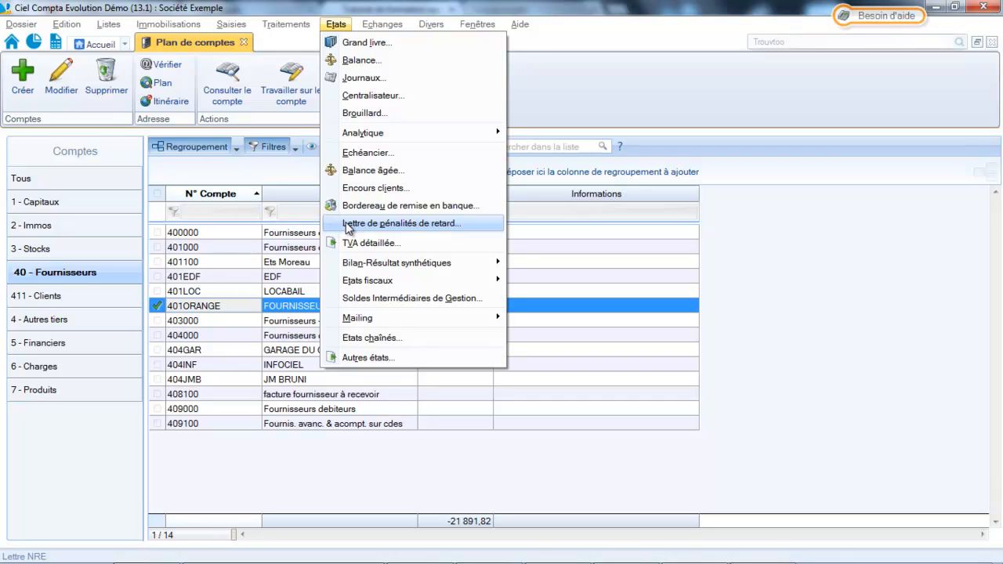
left_click(347, 227)
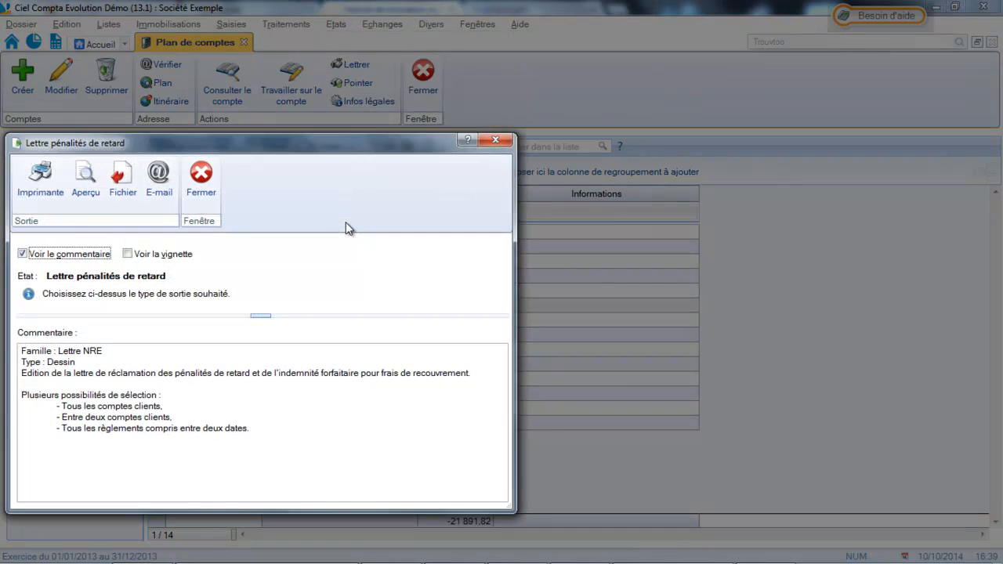
left_click(85, 176)
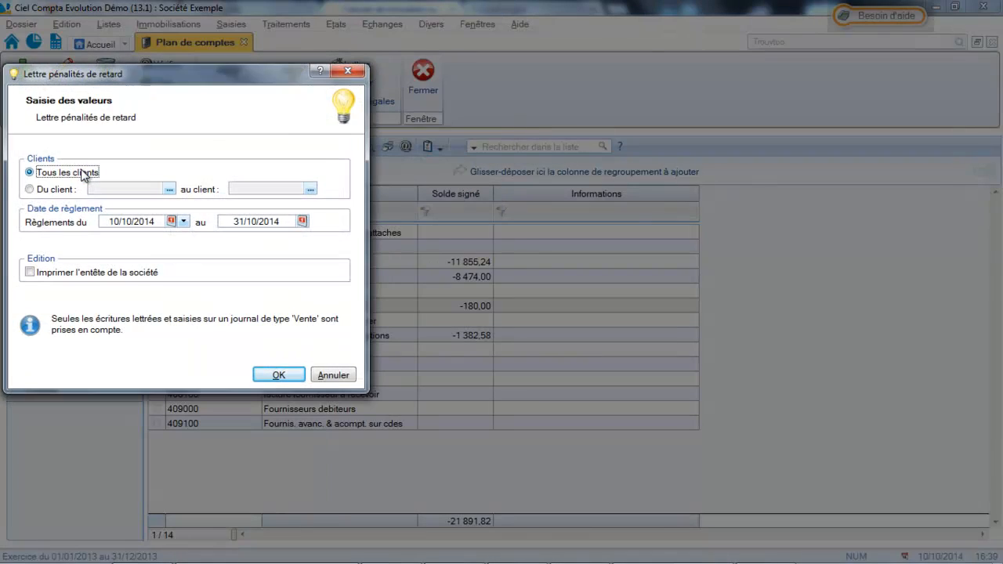
left_click(272, 374)
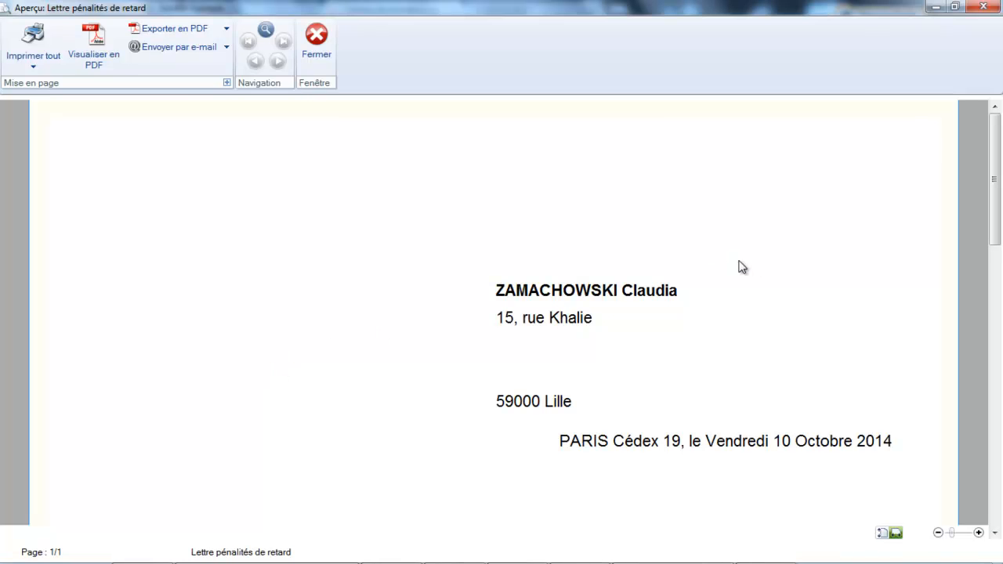
left_click_drag(997, 207, 1001, 338)
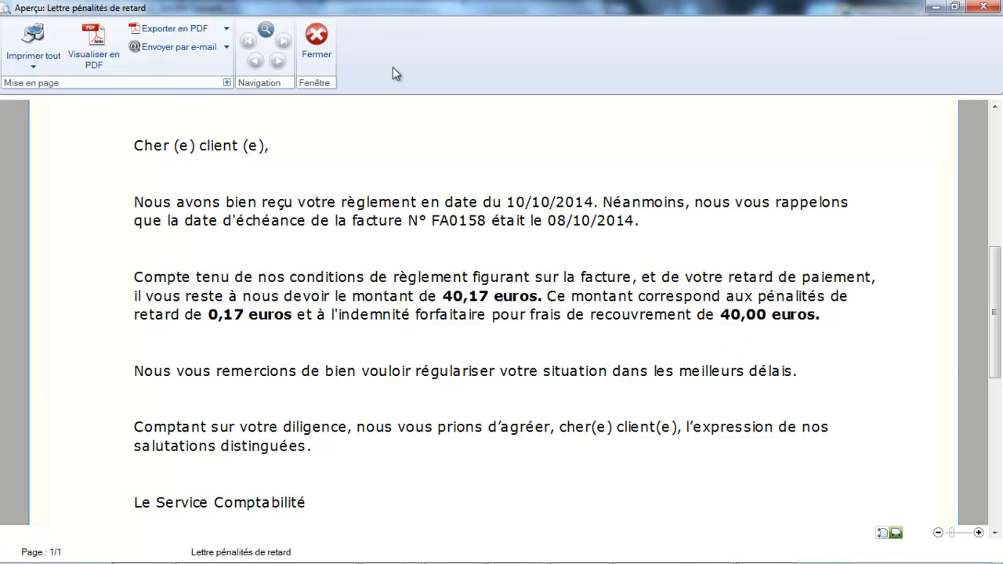
left_click(321, 47)
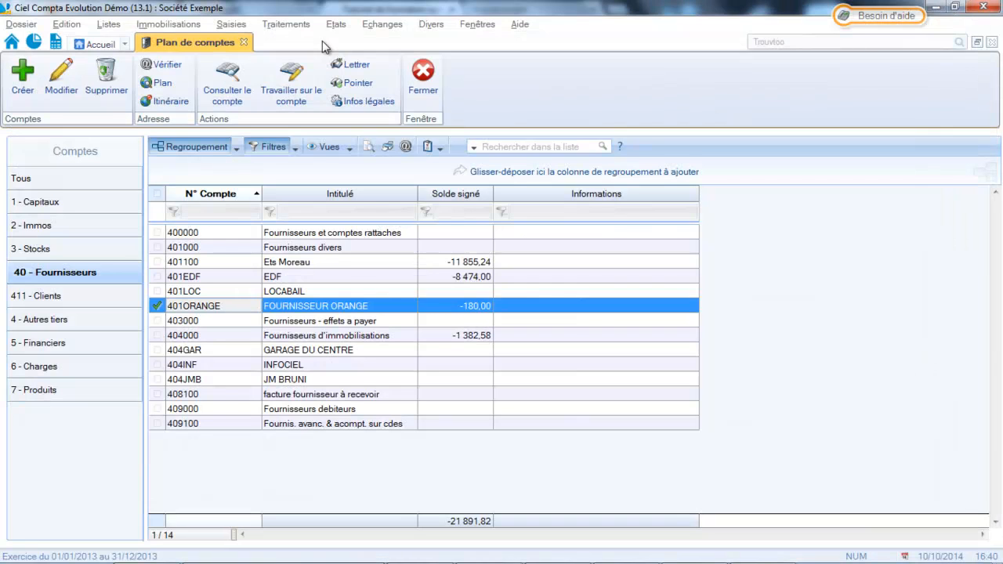